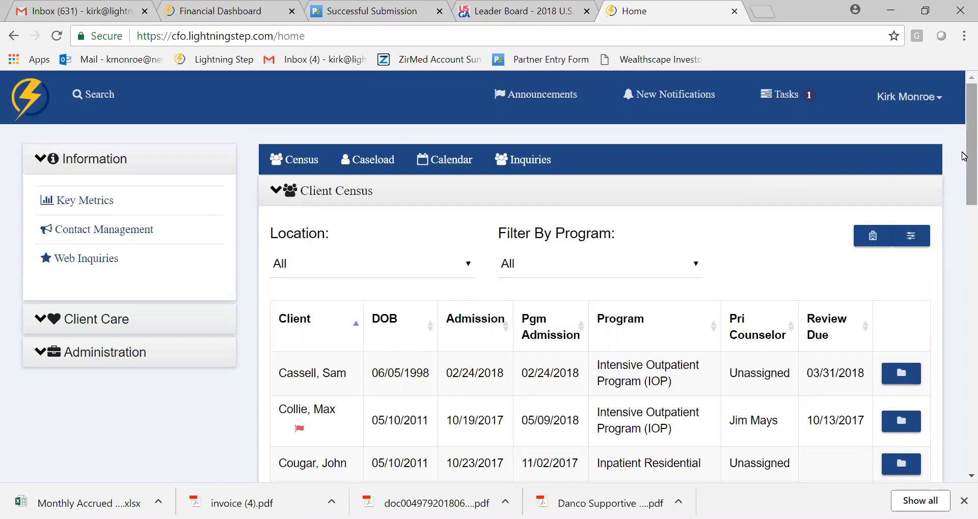
- Reduce the browser zoom level to fit more of the client census on the page
{"action": "scroll", "coordinate": [964, 156], "scroll_direction": "down", "scroll_amount": 1}
{"action": "scroll", "coordinate": [963, 156], "scroll_direction": "up", "scroll_amount": 1}
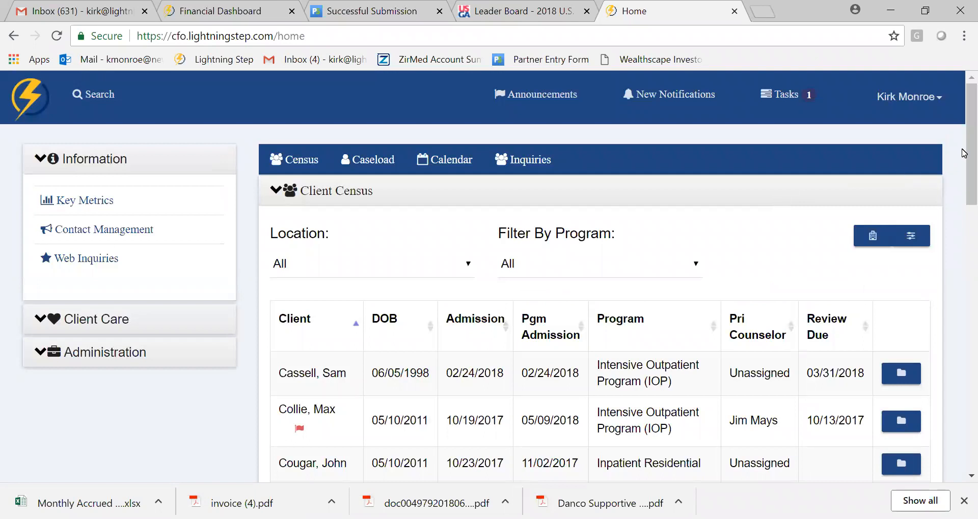
{"action": "scroll", "coordinate": [963, 157], "scroll_direction": "down", "scroll_amount": 1}
{"action": "scroll", "coordinate": [963, 157], "scroll_direction": "up", "scroll_amount": 1}
{"action": "left_click", "coordinate": [964, 36]}
{"action": "left_click", "coordinate": [874, 182]}
{"action": "left_click", "coordinate": [874, 182]}
{"action": "left_click", "coordinate": [714, 212]}
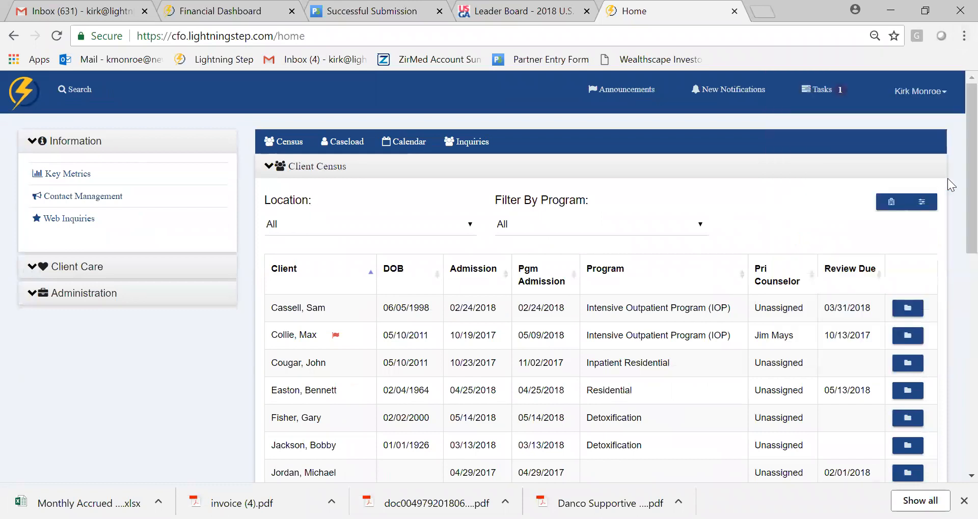
- Examine the client census list with its programs, admission dates, primary counselors and review dates
{"action": "scroll", "coordinate": [957, 183], "scroll_direction": "down", "scroll_amount": 1}
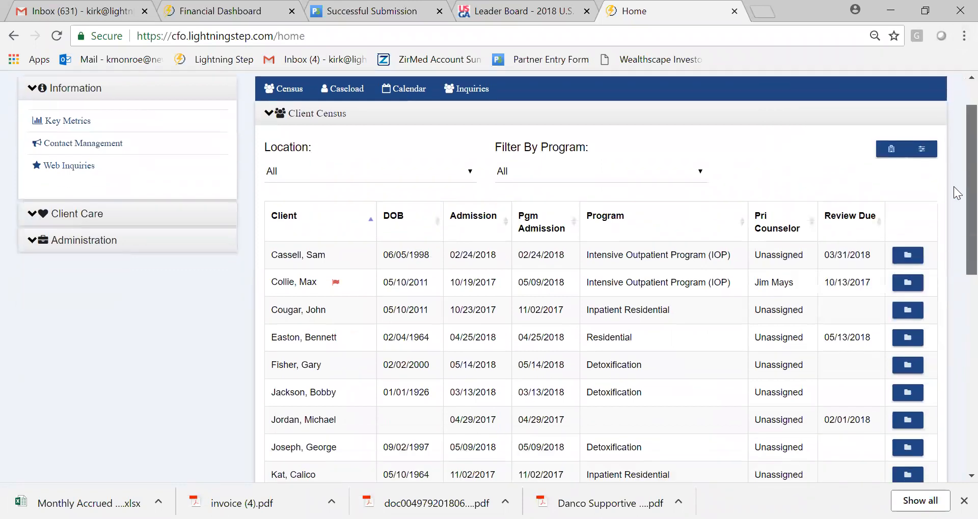
{"action": "scroll", "coordinate": [958, 192], "scroll_direction": "down", "scroll_amount": 2}
{"action": "scroll", "coordinate": [957, 229], "scroll_direction": "up", "scroll_amount": 3}
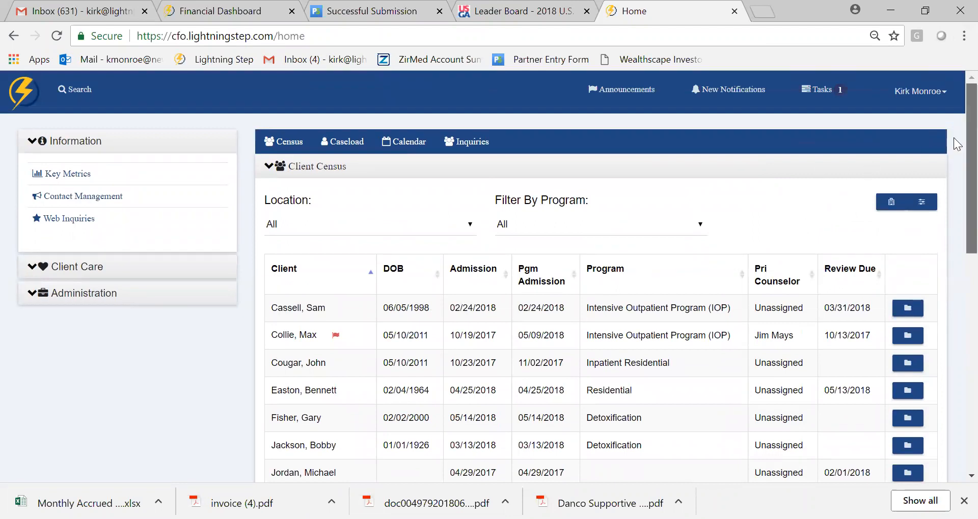
{"action": "scroll", "coordinate": [957, 179], "scroll_direction": "down", "scroll_amount": 2}
{"action": "scroll", "coordinate": [957, 184], "scroll_direction": "down", "scroll_amount": 1}
{"action": "scroll", "coordinate": [957, 214], "scroll_direction": "down", "scroll_amount": 2}
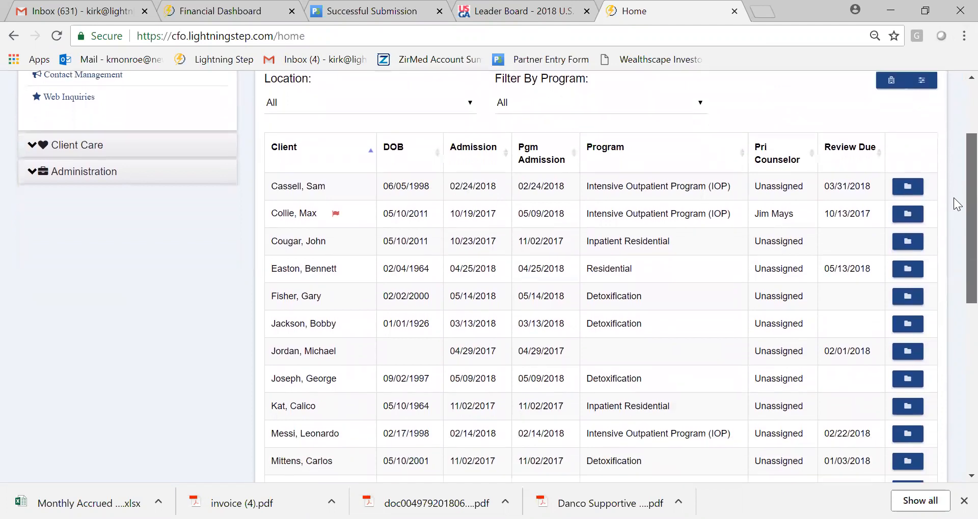
{"action": "scroll", "coordinate": [956, 234], "scroll_direction": "down", "scroll_amount": 2}
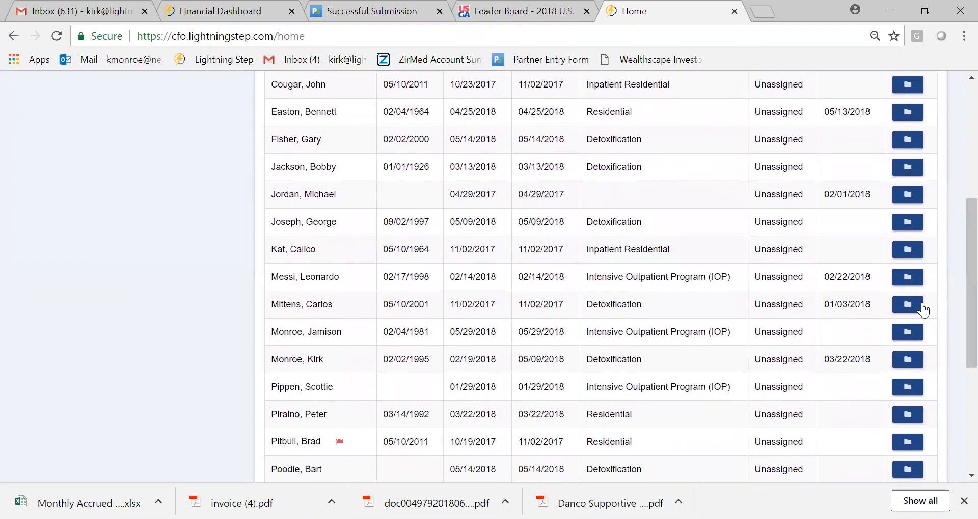
{"action": "scroll", "coordinate": [878, 189], "scroll_direction": "up", "scroll_amount": 5}
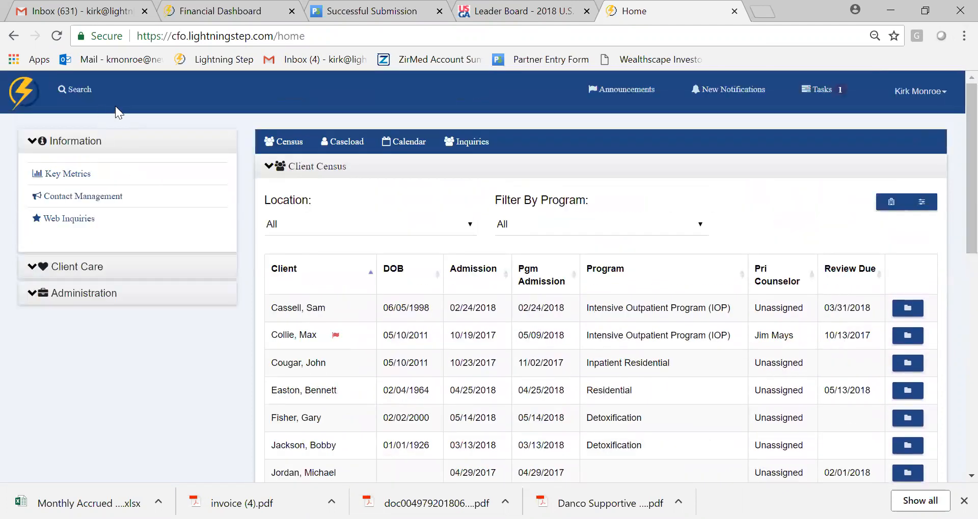
- Open the account profile of the Detoxification client with review due 03/22/2018, and return to the home page
{"action": "scroll", "coordinate": [953, 286], "scroll_direction": "down", "scroll_amount": 6}
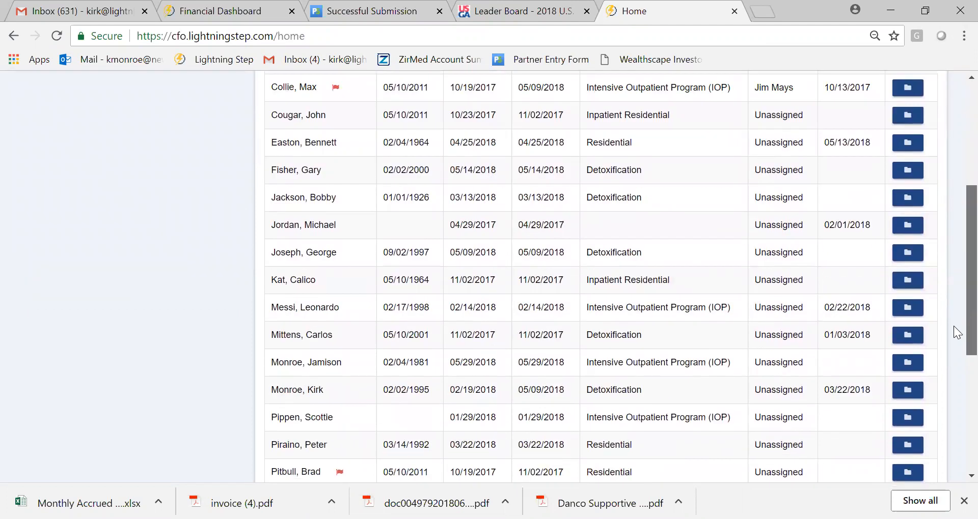
{"action": "left_click", "coordinate": [907, 306]}
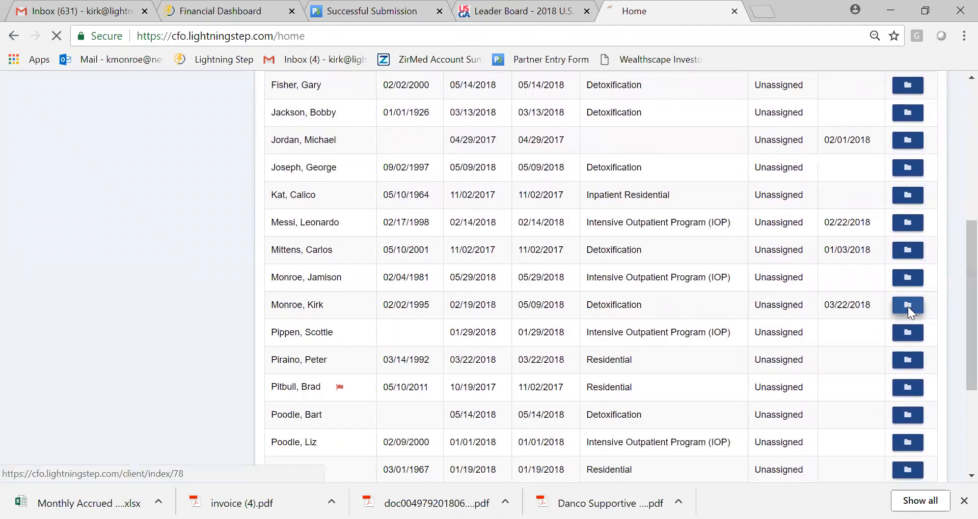
{"action": "scroll", "coordinate": [952, 229], "scroll_direction": "down", "scroll_amount": 2}
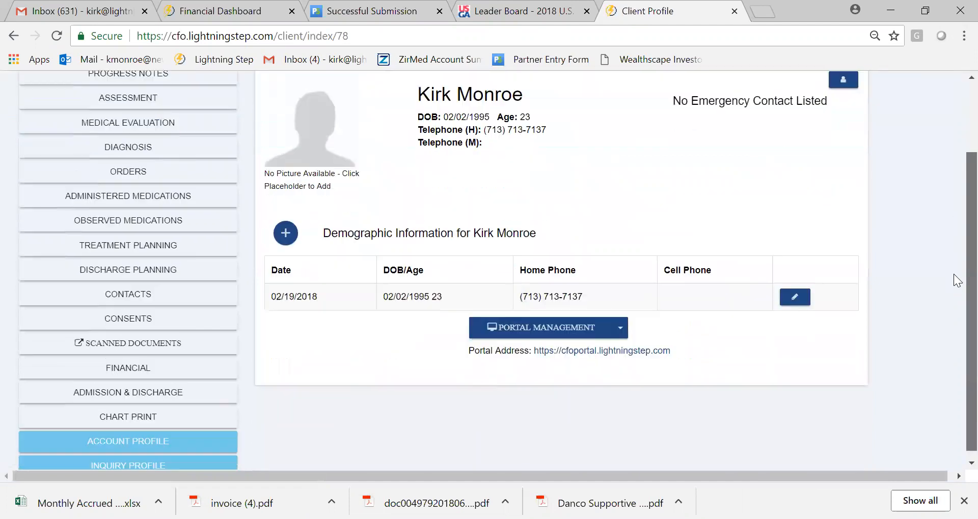
{"action": "left_click", "coordinate": [135, 436]}
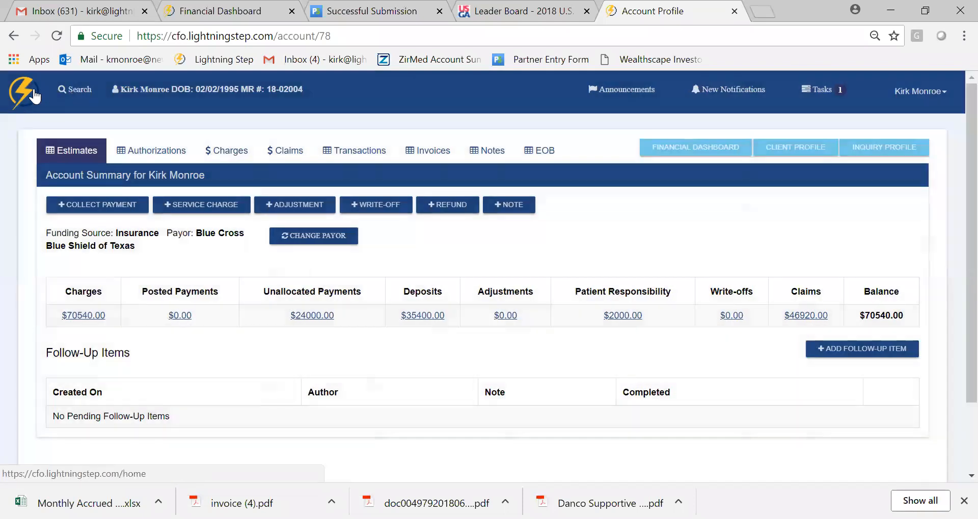
{"action": "left_click", "coordinate": [33, 92]}
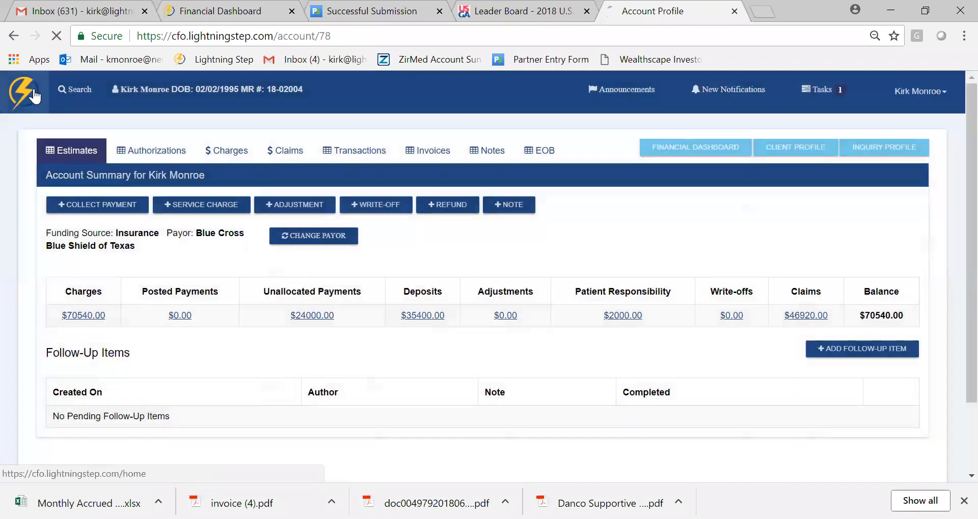
- From the client census, open the chart of the Detoxification client with review due 03/22/2018 and go to the account profile
{"action": "scroll", "coordinate": [953, 283], "scroll_direction": "down", "scroll_amount": 6}
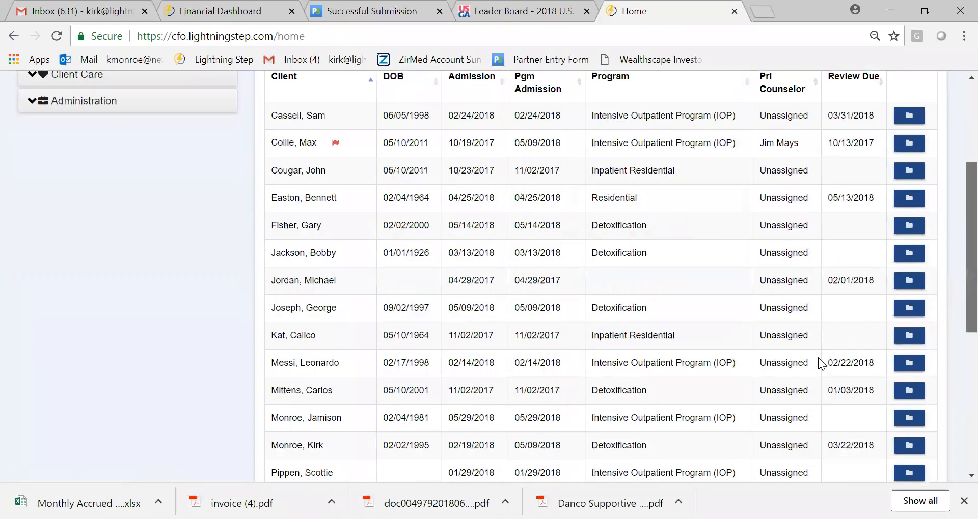
{"action": "left_click", "coordinate": [906, 368]}
{"action": "scroll", "coordinate": [711, 312], "scroll_direction": "down", "scroll_amount": 2}
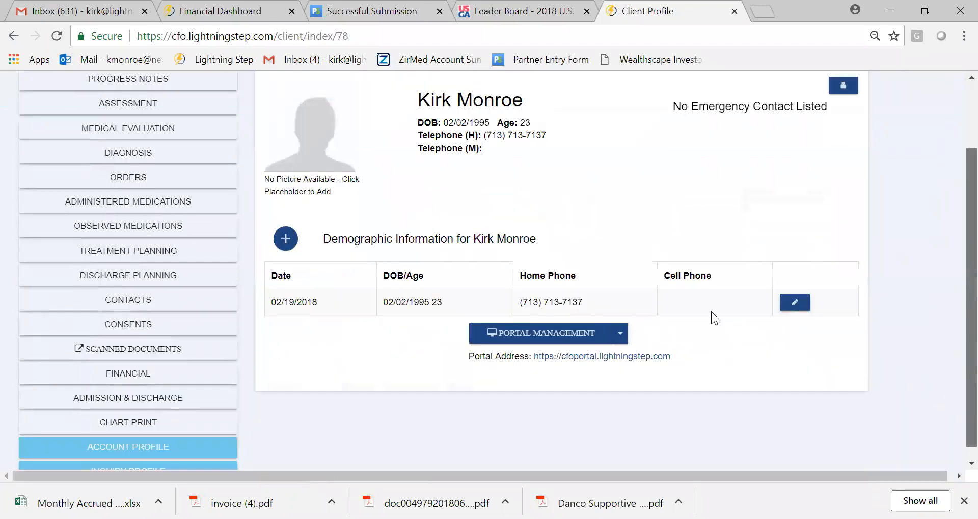
{"action": "left_click", "coordinate": [166, 428]}
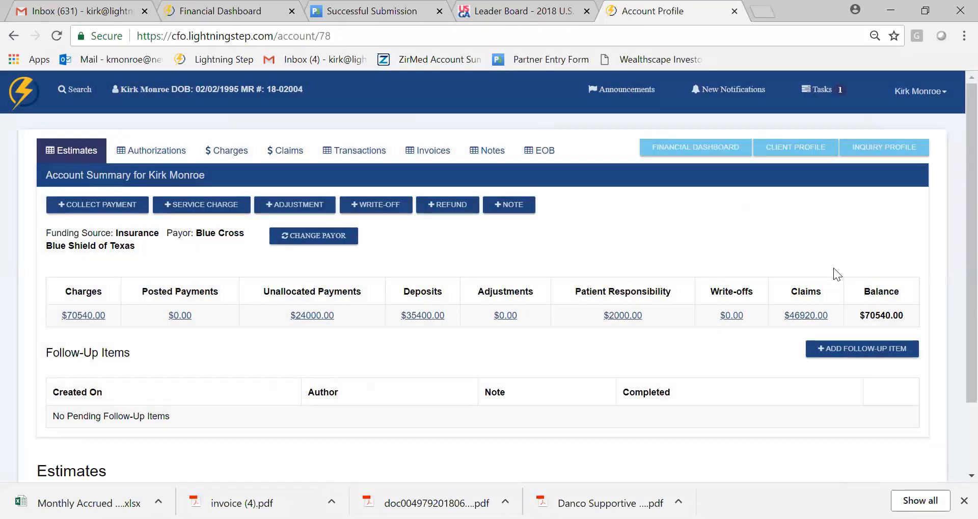
- Start collecting a payment on the account and enter the client's full name as the payor
{"action": "scroll", "coordinate": [953, 209], "scroll_direction": "down", "scroll_amount": 2}
{"action": "scroll", "coordinate": [953, 208], "scroll_direction": "up", "scroll_amount": 1}
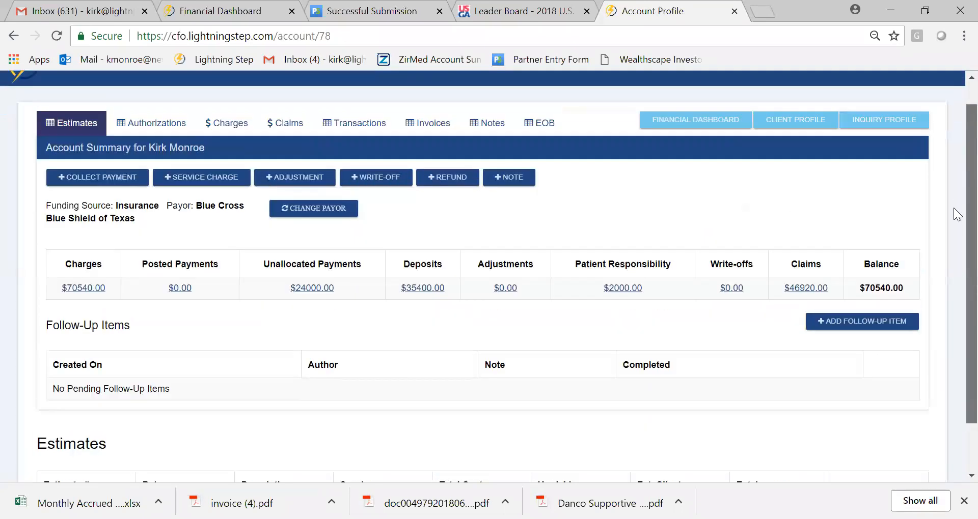
{"action": "left_click", "coordinate": [112, 182]}
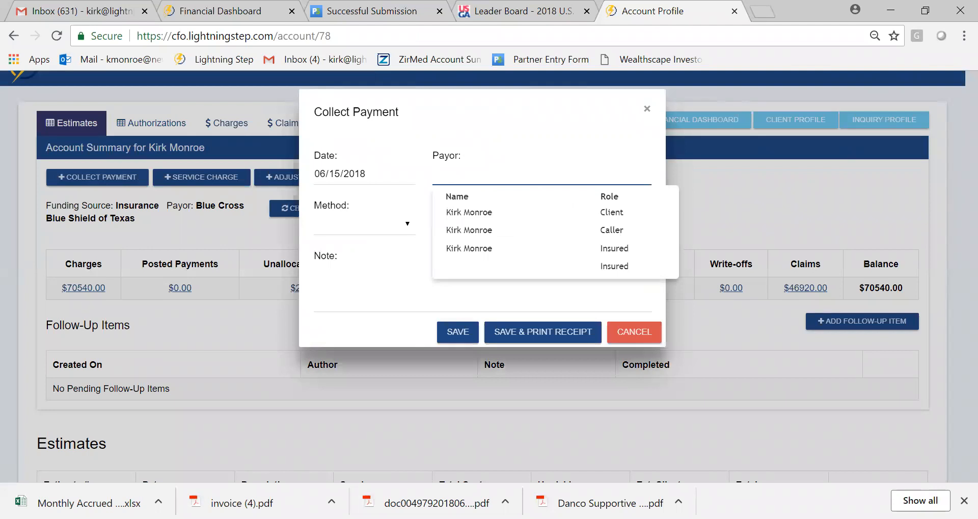
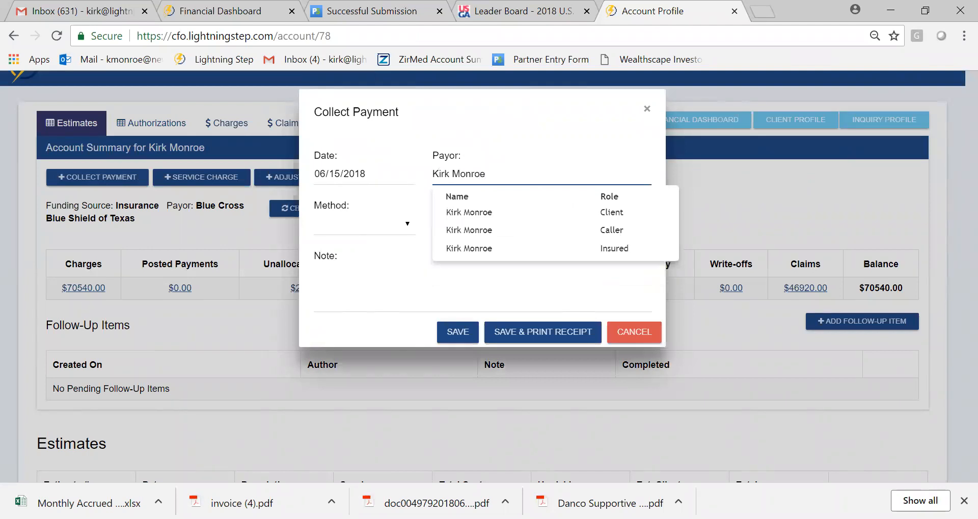
{"action": "key", "text": "Tab"}
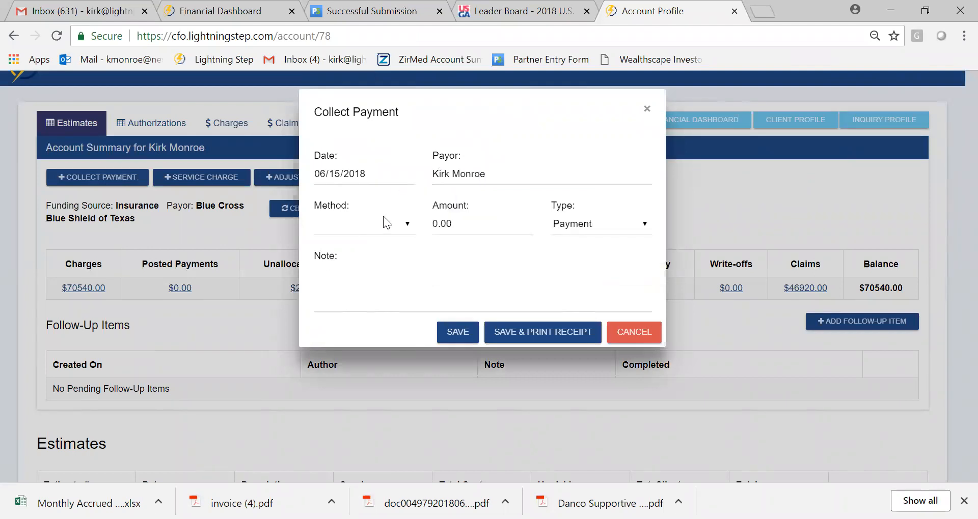
- Preview the Check and Credit Card payment methods, and set the method to Cash
{"action": "left_click", "coordinate": [383, 221]}
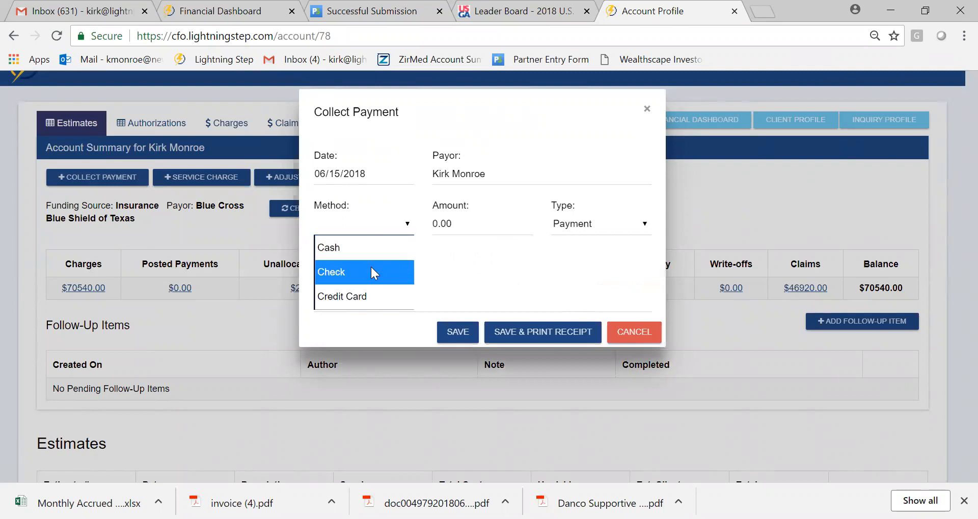
{"action": "left_click", "coordinate": [371, 270]}
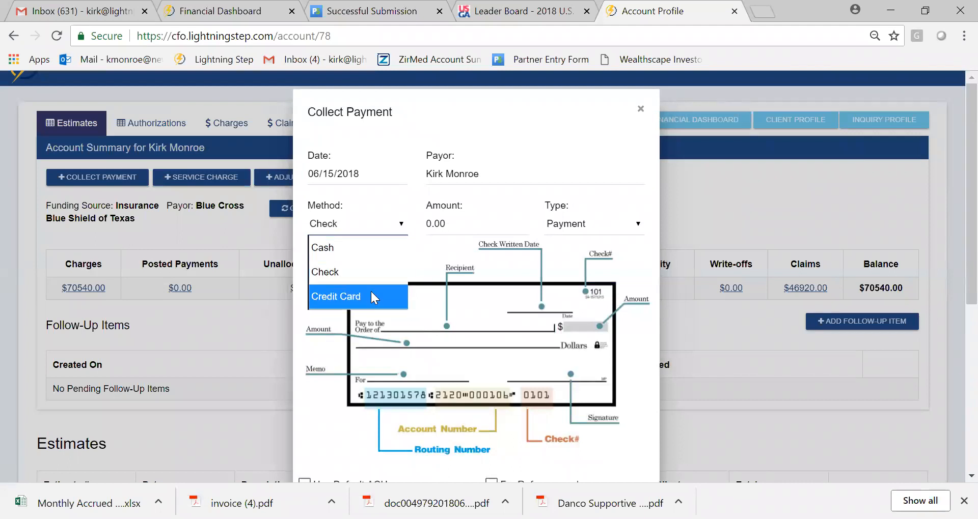
{"action": "left_click", "coordinate": [371, 290]}
{"action": "left_click", "coordinate": [388, 227]}
{"action": "left_click", "coordinate": [371, 245]}
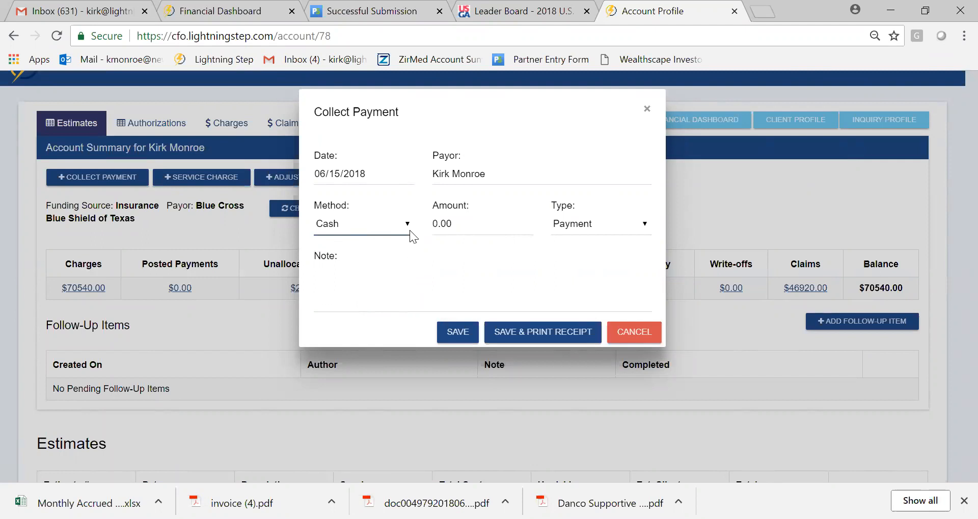
- Set the payment amount to 10000.00
{"action": "left_click", "coordinate": [449, 224]}
{"action": "key", "text": "BackSpace"}
{"action": "type", "text": "10000"}
- Enter the payment note "For 30 days of RTC"
{"action": "left_click", "coordinate": [433, 279]}
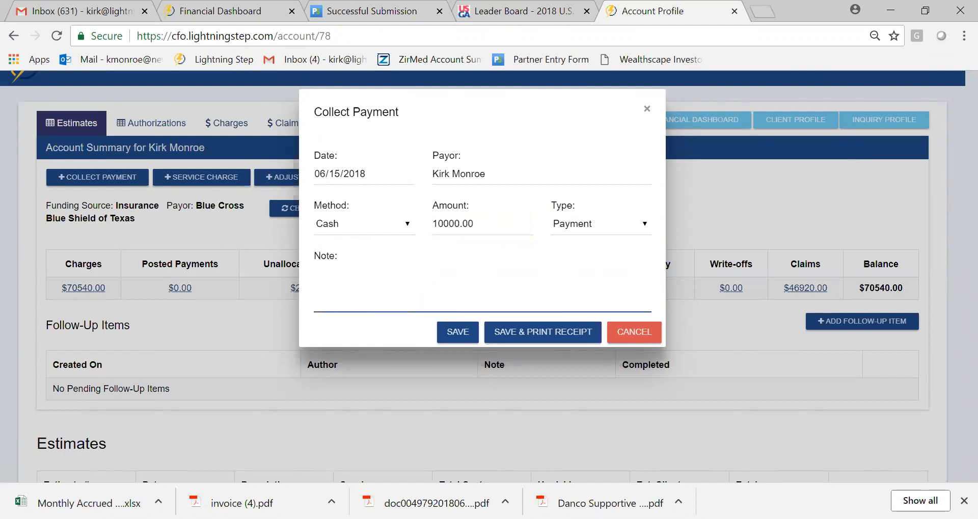
{"action": "type", "text": "For 3"}
{"action": "key", "text": "BackSpace"}
{"action": "key", "text": "BackSpace"}
{"action": "type", "text": "3"}
{"action": "key", "text": "BackSpace"}
{"action": "type", "text": "30 days df RTC"}
- Switch the payment method to Check and look through the name, check number, bank, routing and account number fields
{"action": "left_click", "coordinate": [395, 226]}
{"action": "left_click", "coordinate": [375, 280]}
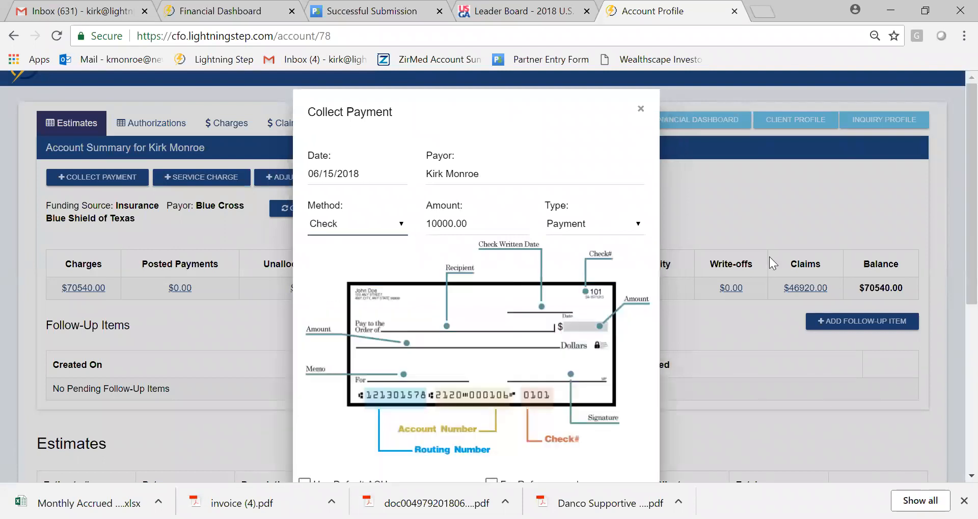
{"action": "left_click_drag", "start_coordinate": [970, 201], "coordinate": [970, 339]}
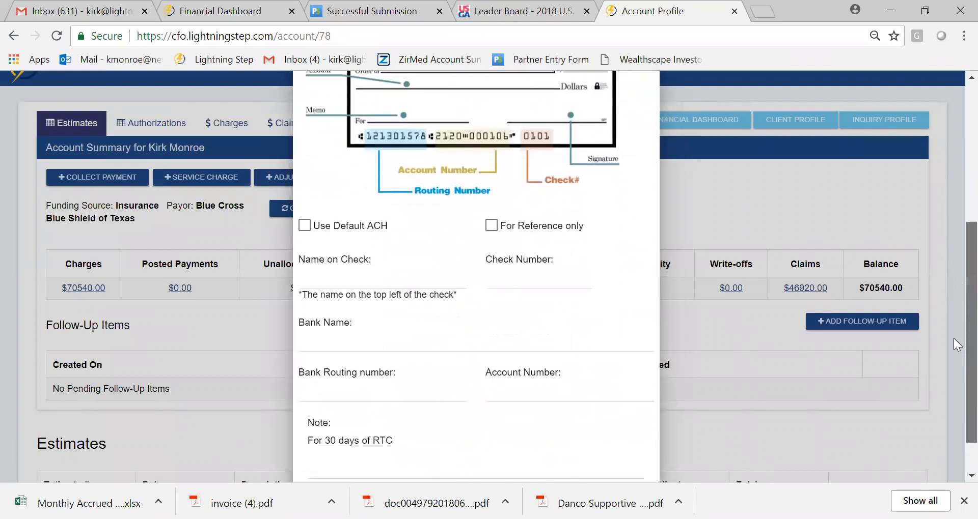
{"action": "left_click", "coordinate": [398, 338]}
{"action": "left_click", "coordinate": [390, 261]}
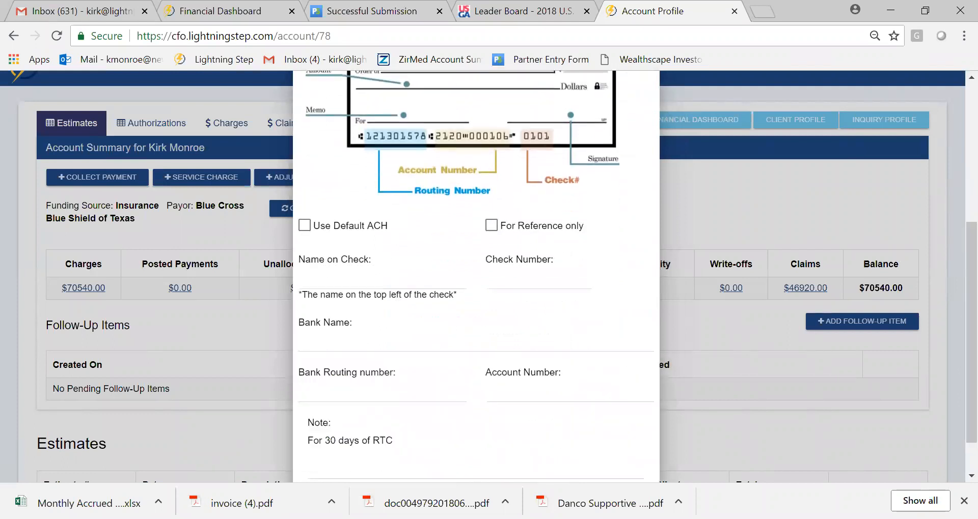
{"action": "left_click", "coordinate": [388, 278]}
{"action": "key", "text": "Tab"}
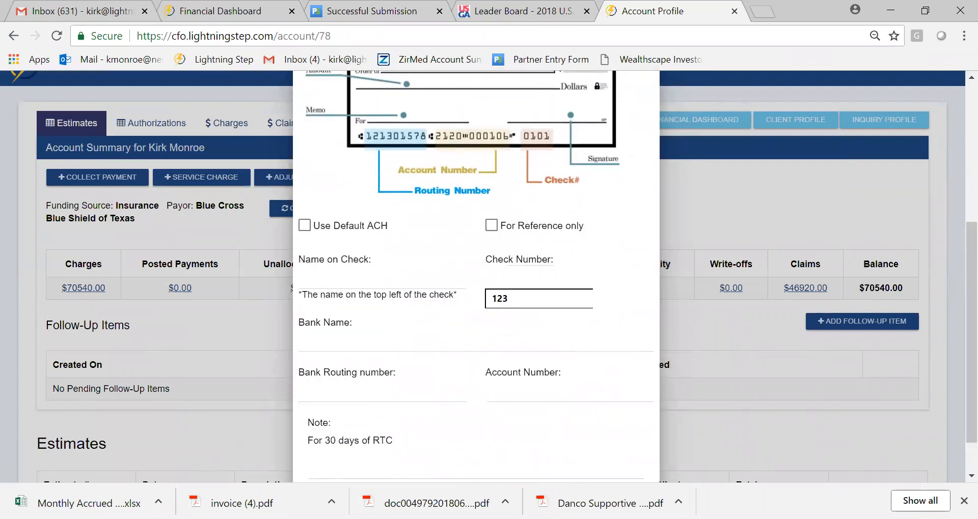
{"action": "key", "text": "Tab"}
{"action": "scroll", "coordinate": [956, 287], "scroll_direction": "down", "scroll_amount": 1}
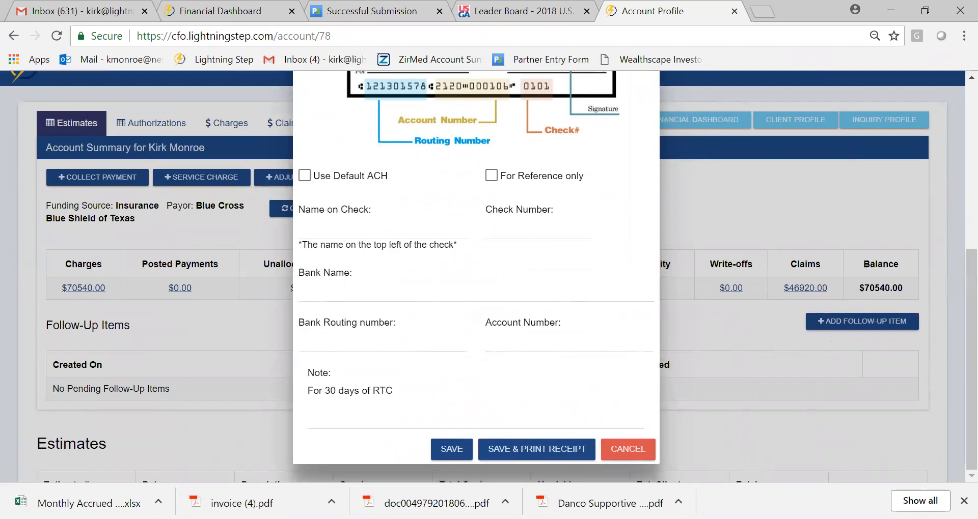
{"action": "scroll", "coordinate": [957, 285], "scroll_direction": "up", "scroll_amount": 4}
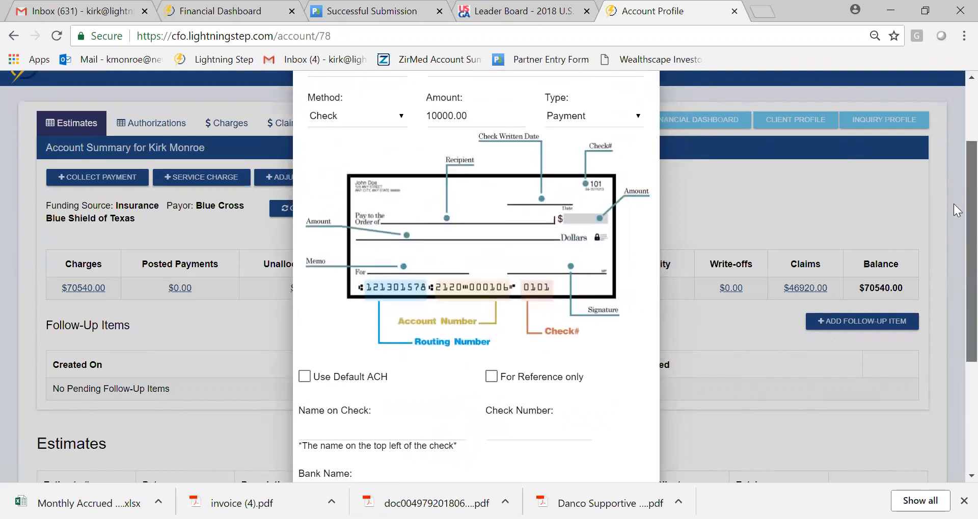
{"action": "scroll", "coordinate": [957, 210], "scroll_direction": "up", "scroll_amount": 3}
- Set the payment method to Credit Card and bring up its card details
{"action": "left_click", "coordinate": [397, 224]}
{"action": "left_click", "coordinate": [387, 296]}
{"action": "scroll", "coordinate": [957, 279], "scroll_direction": "down", "scroll_amount": 2}
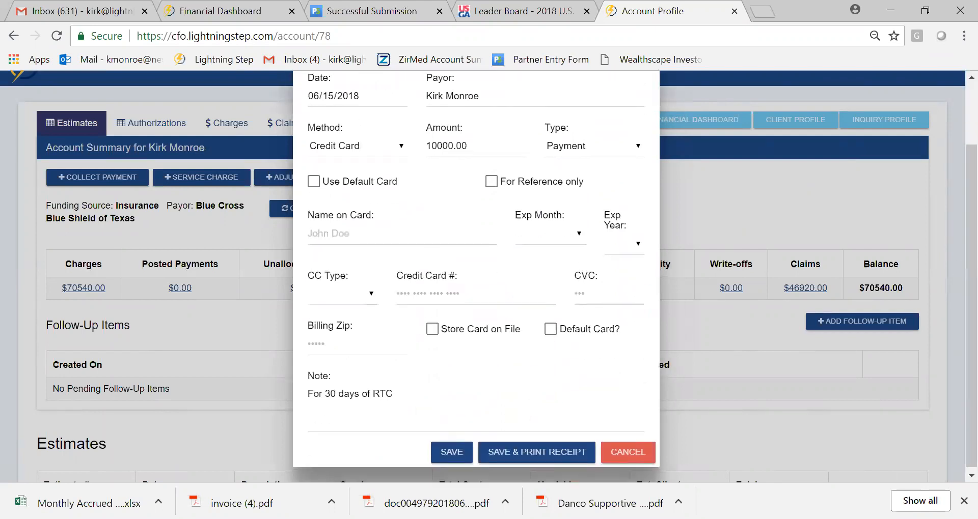
- Look through the cardholder name, expiry, card type, card number, CVC and billing zip fields, and cancel the payment
{"action": "left_click", "coordinate": [352, 233]}
{"action": "left_click", "coordinate": [544, 234]}
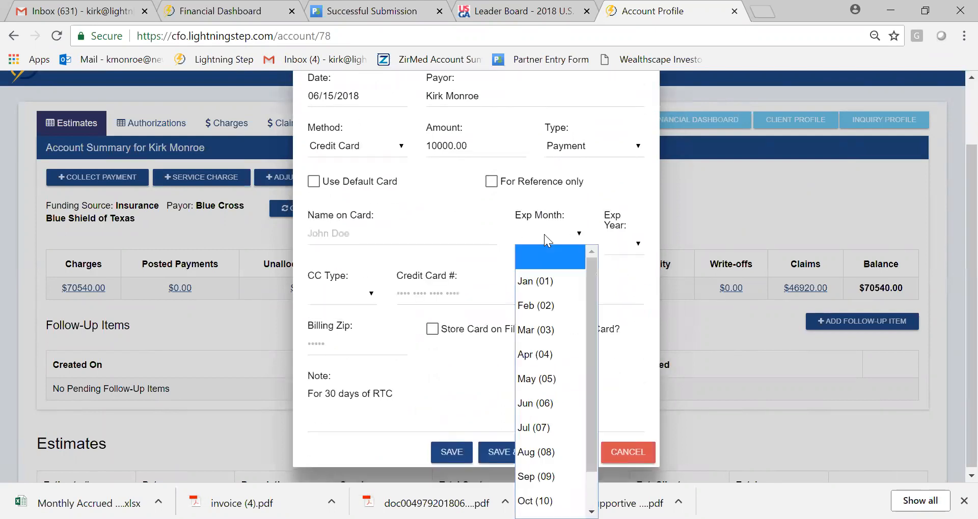
{"action": "left_click", "coordinate": [631, 248]}
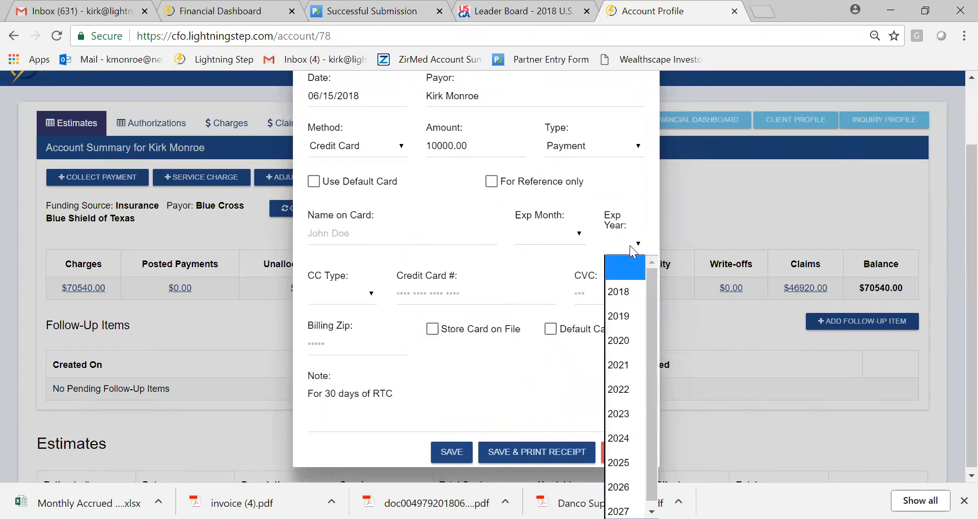
{"action": "left_click", "coordinate": [356, 294]}
{"action": "left_click", "coordinate": [448, 294]}
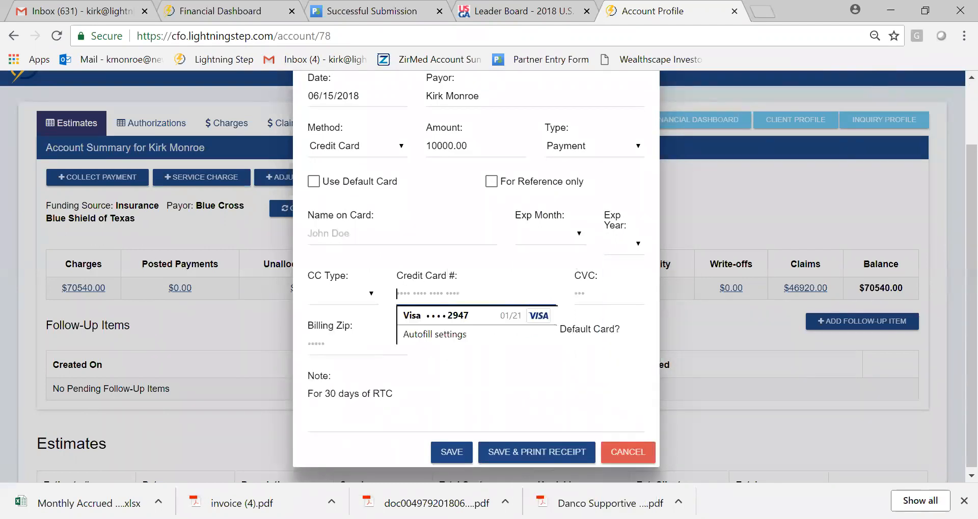
{"action": "left_click", "coordinate": [600, 293]}
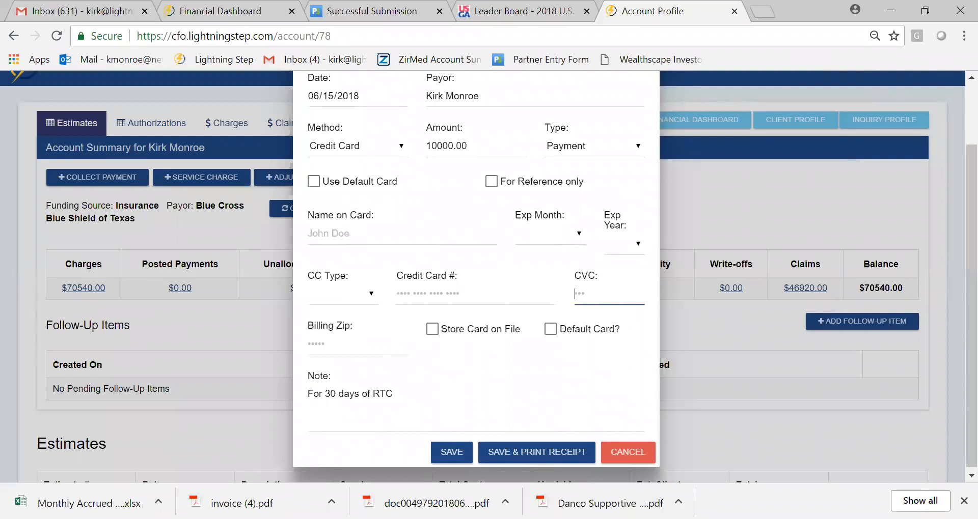
{"action": "left_click", "coordinate": [357, 344]}
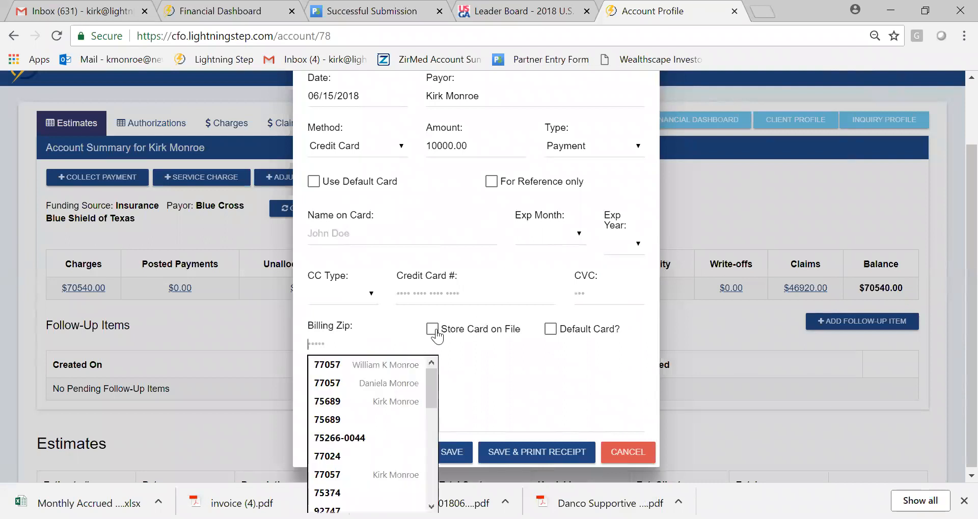
{"action": "left_click", "coordinate": [538, 355]}
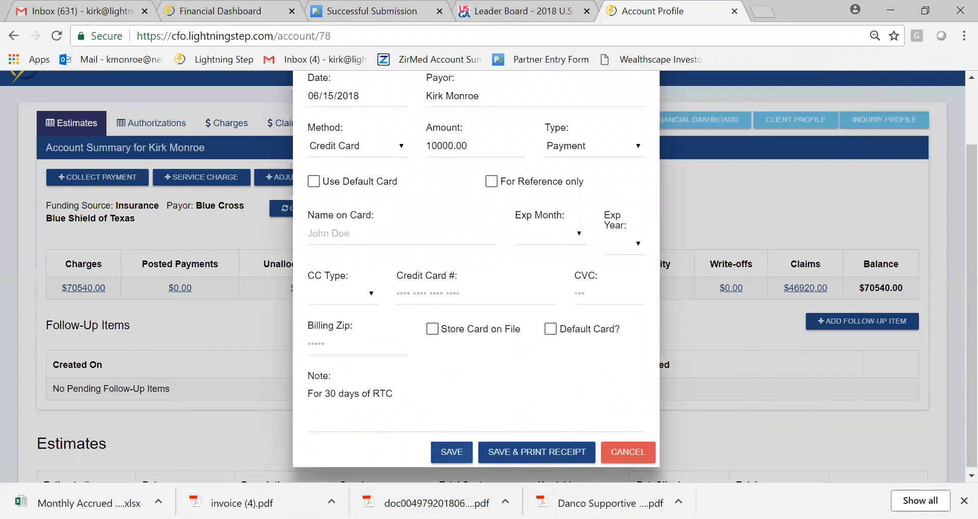
{"action": "left_click", "coordinate": [638, 452]}
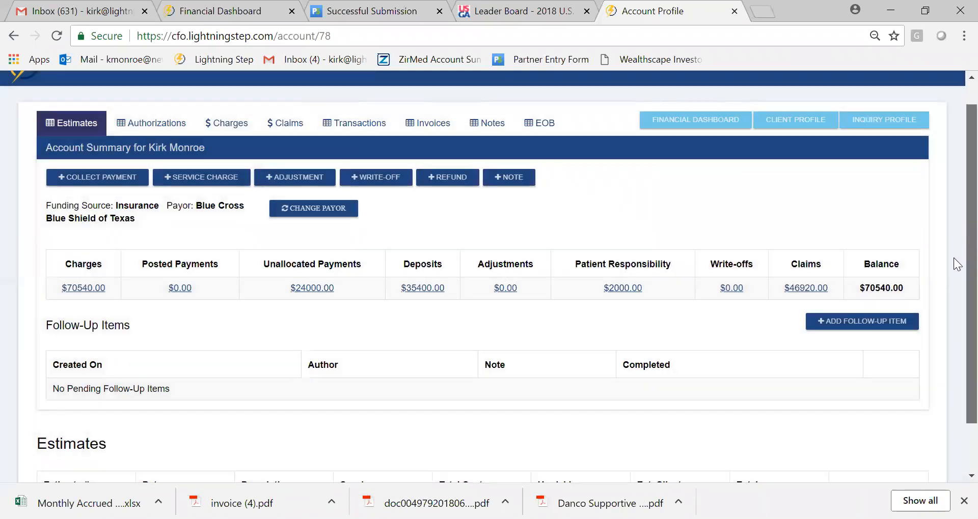
- List the account's unallocated payments and look through the entries
{"action": "scroll", "coordinate": [954, 275], "scroll_direction": "down", "scroll_amount": 1}
{"action": "scroll", "coordinate": [953, 170], "scroll_direction": "up", "scroll_amount": 2}
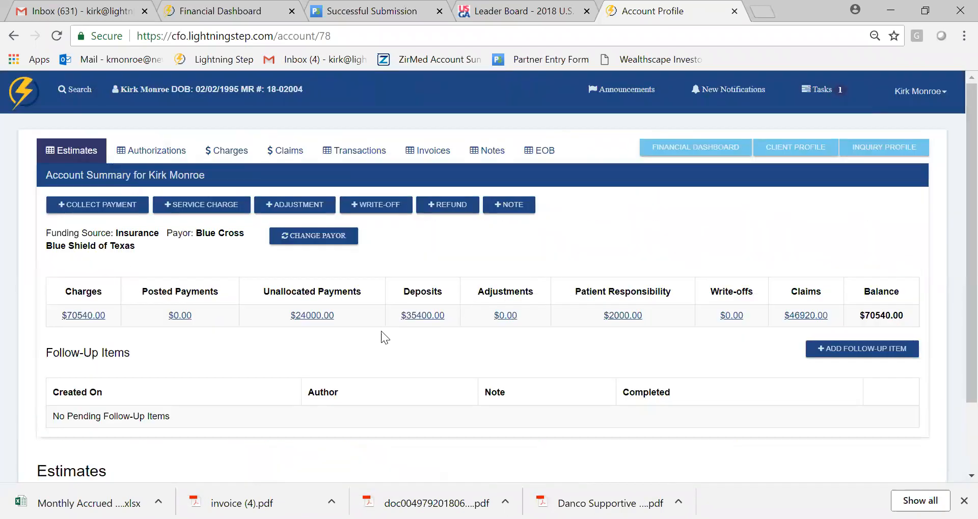
{"action": "left_click", "coordinate": [413, 317]}
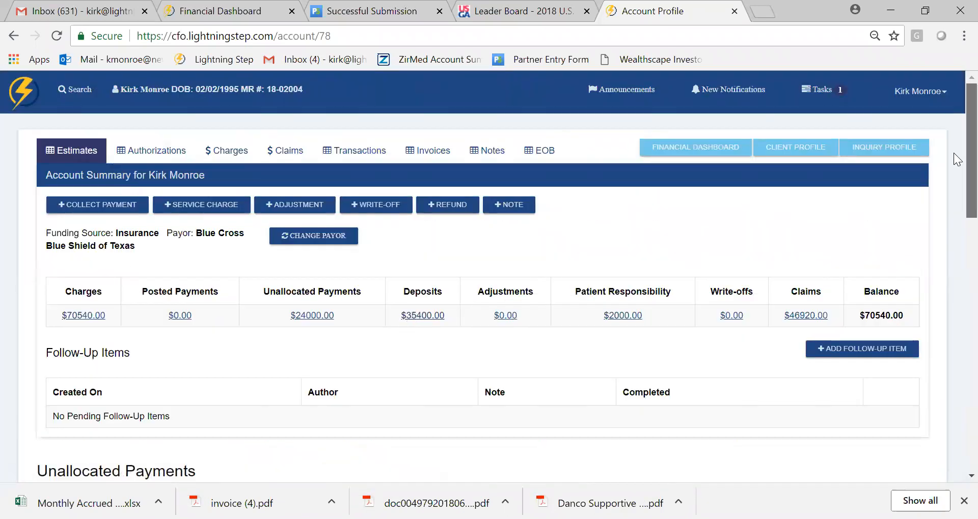
{"action": "scroll", "coordinate": [954, 204], "scroll_direction": "down", "scroll_amount": 1}
{"action": "scroll", "coordinate": [953, 230], "scroll_direction": "down", "scroll_amount": 5}
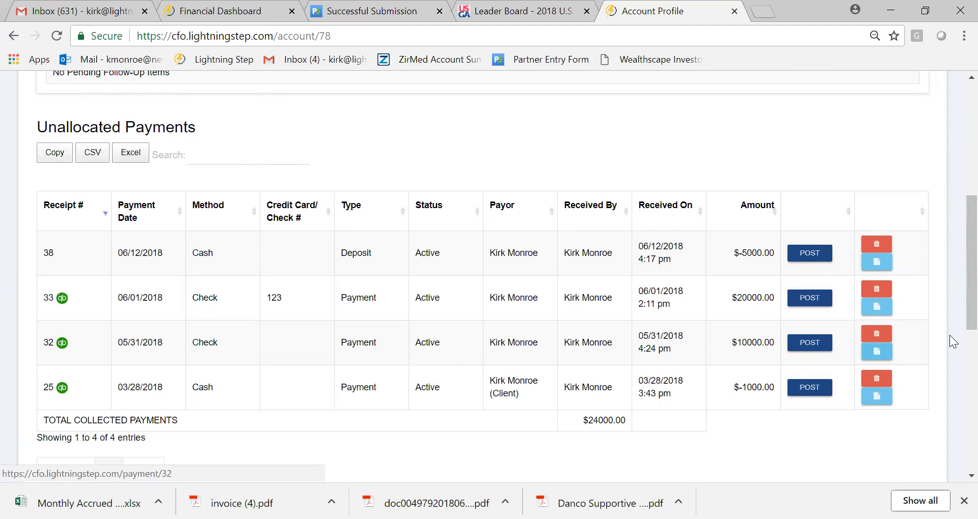
{"action": "scroll", "coordinate": [954, 240], "scroll_direction": "up", "scroll_amount": 2}
{"action": "scroll", "coordinate": [953, 177], "scroll_direction": "up", "scroll_amount": 4}
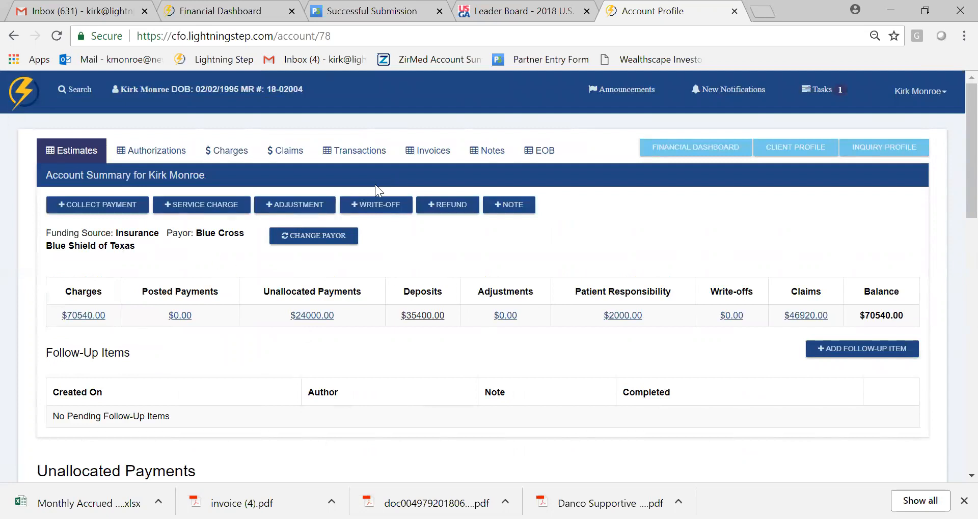
- Start a new invoice from the account's invoices, look over the blank form and return to the account profile
{"action": "left_click", "coordinate": [417, 149]}
{"action": "scroll", "coordinate": [953, 185], "scroll_direction": "down", "scroll_amount": 4}
{"action": "scroll", "coordinate": [341, 402], "scroll_direction": "down", "scroll_amount": 3}
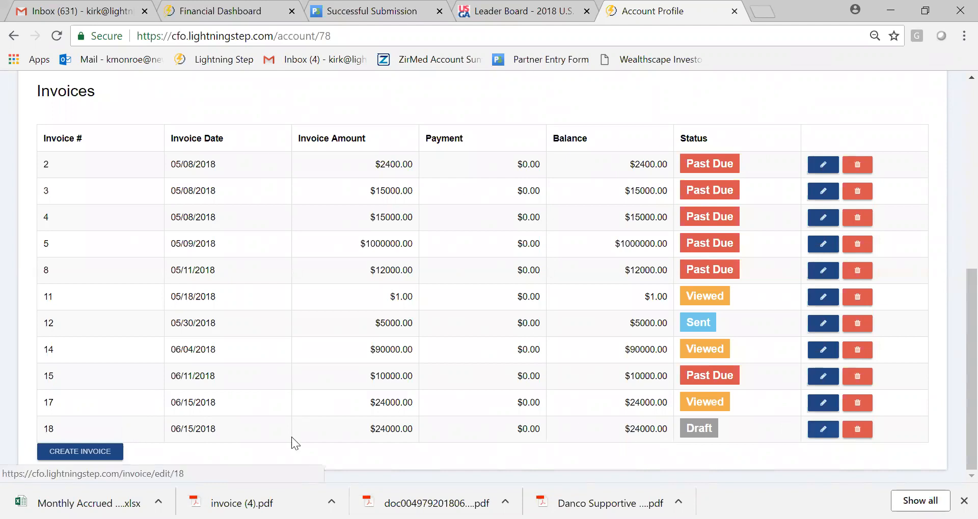
{"action": "left_click", "coordinate": [98, 455]}
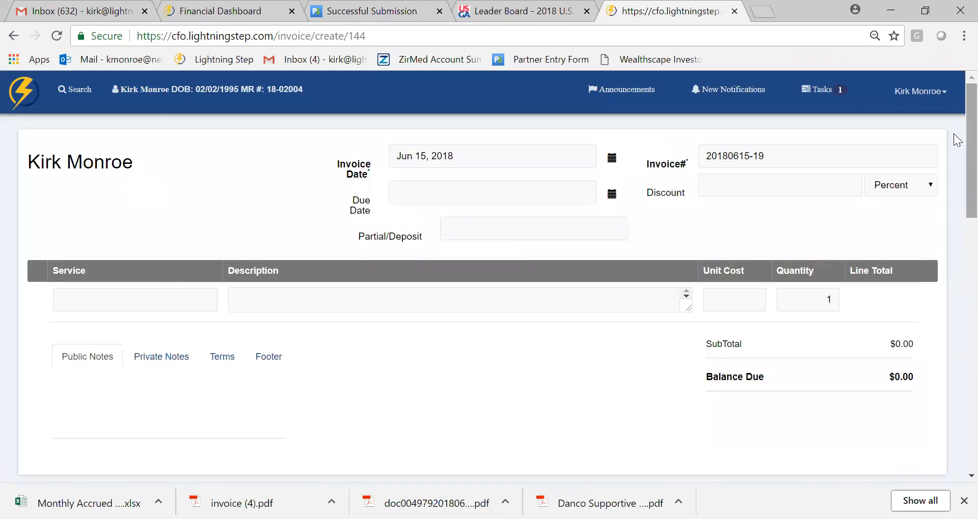
{"action": "scroll", "coordinate": [953, 153], "scroll_direction": "down", "scroll_amount": 9}
{"action": "scroll", "coordinate": [947, 168], "scroll_direction": "up", "scroll_amount": 9}
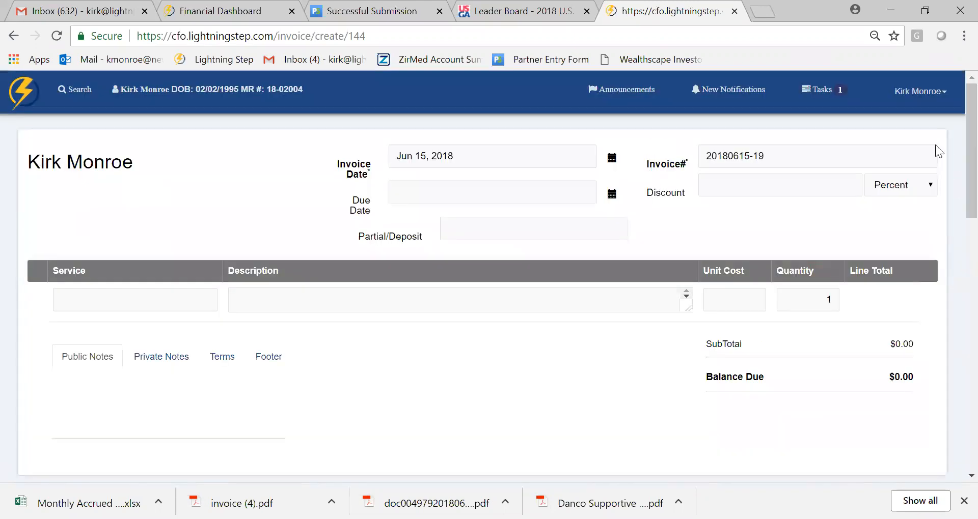
{"action": "left_click", "coordinate": [13, 35]}
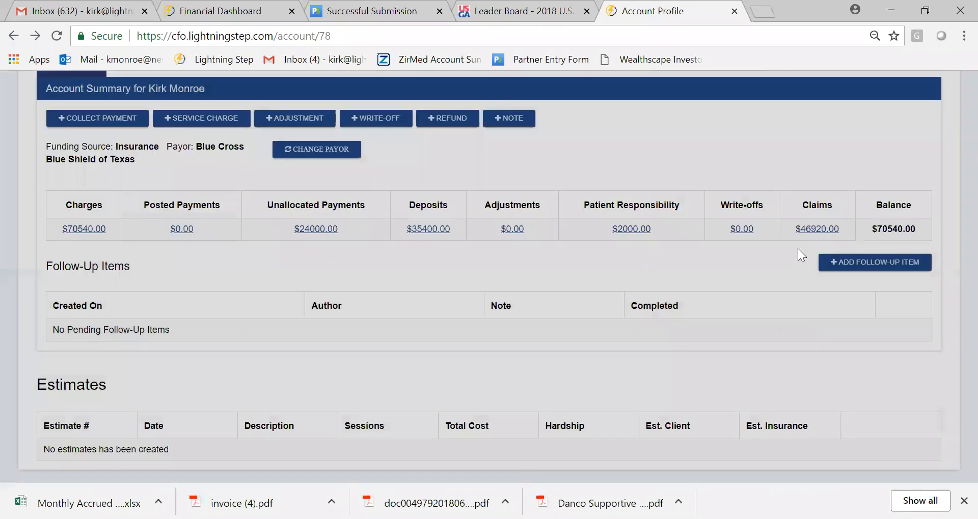
- Open the draft invoice dated 06/15/2018 for editing from the account's invoices list
{"action": "left_click_drag", "start_coordinate": [953, 173], "coordinate": [953, 102]}
{"action": "left_click", "coordinate": [428, 152]}
{"action": "left_click_drag", "start_coordinate": [953, 155], "coordinate": [951, 315]}
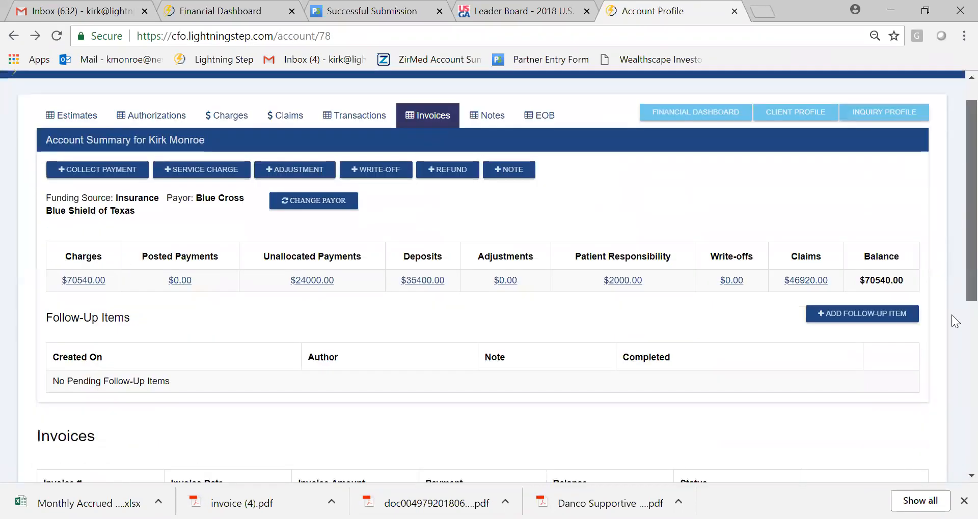
{"action": "scroll", "coordinate": [952, 387], "scroll_direction": "down", "scroll_amount": 3}
{"action": "scroll", "coordinate": [829, 432], "scroll_direction": "down", "scroll_amount": 3}
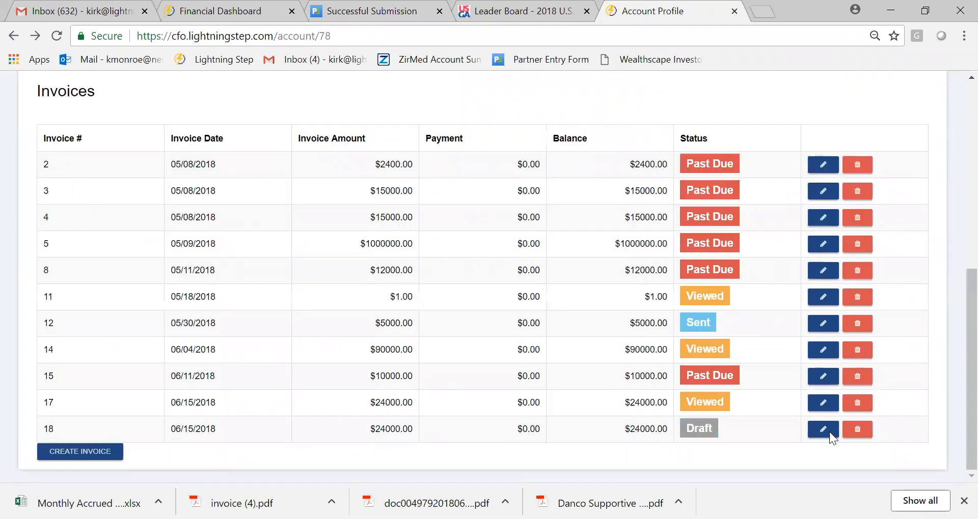
{"action": "left_click", "coordinate": [823, 428]}
{"action": "left_click_drag", "start_coordinate": [954, 175], "coordinate": [953, 134]}
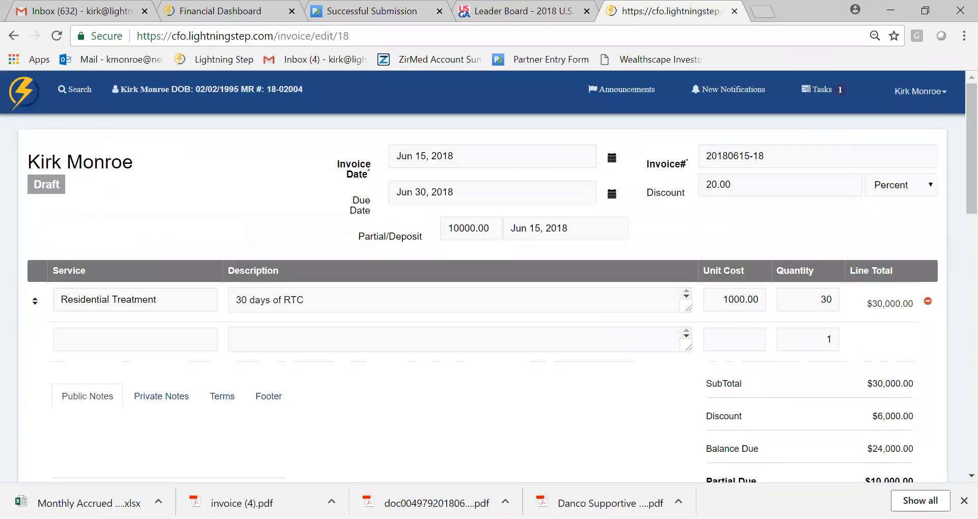
- Review the invoice's Residential Treatment line, its description, unit cost and totals, and the due date and partial deposit fields
{"action": "left_click", "coordinate": [157, 300]}
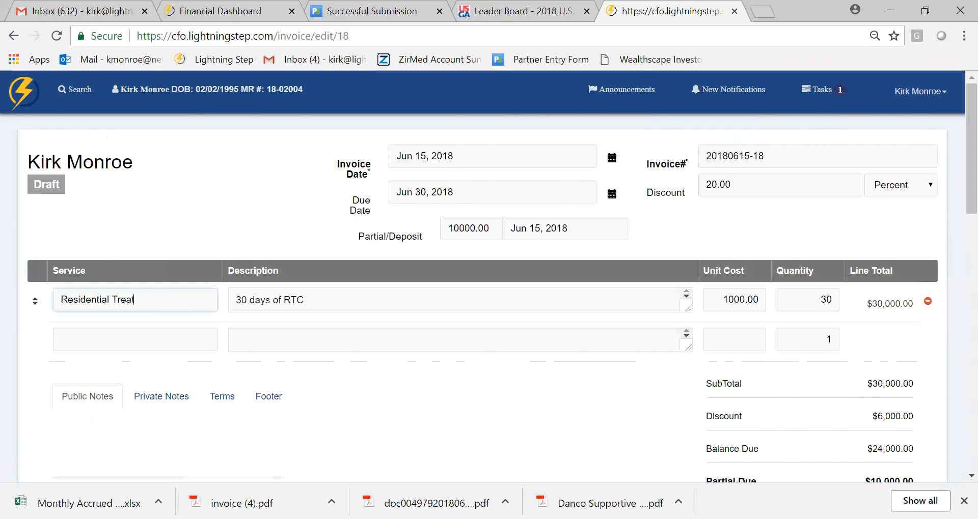
{"action": "left_click", "coordinate": [304, 300]}
{"action": "left_click", "coordinate": [722, 300]}
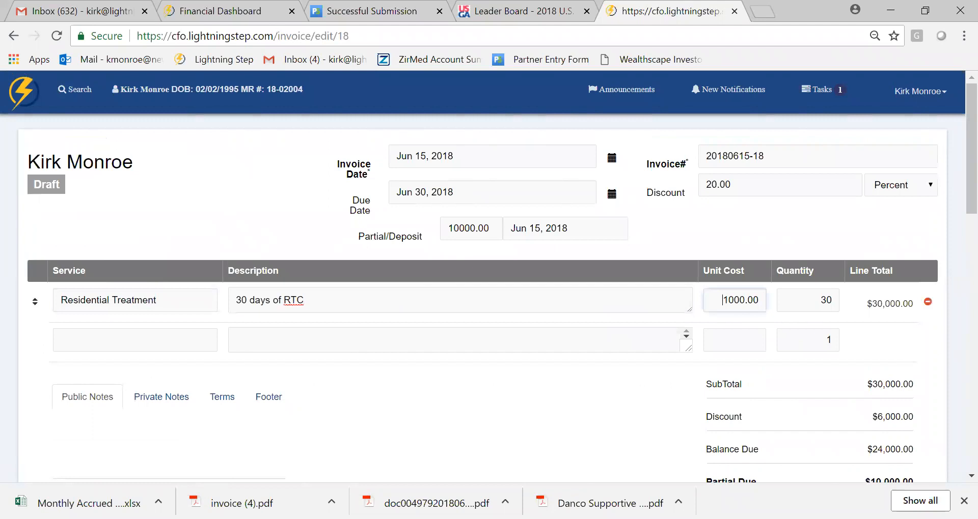
{"action": "scroll", "coordinate": [953, 194], "scroll_direction": "down", "scroll_amount": 1}
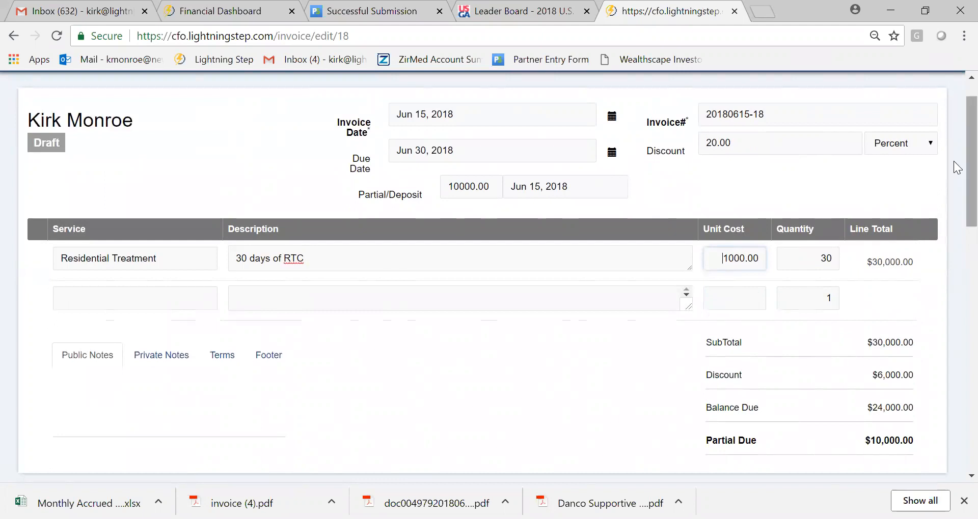
{"action": "scroll", "coordinate": [957, 114], "scroll_direction": "up", "scroll_amount": 1}
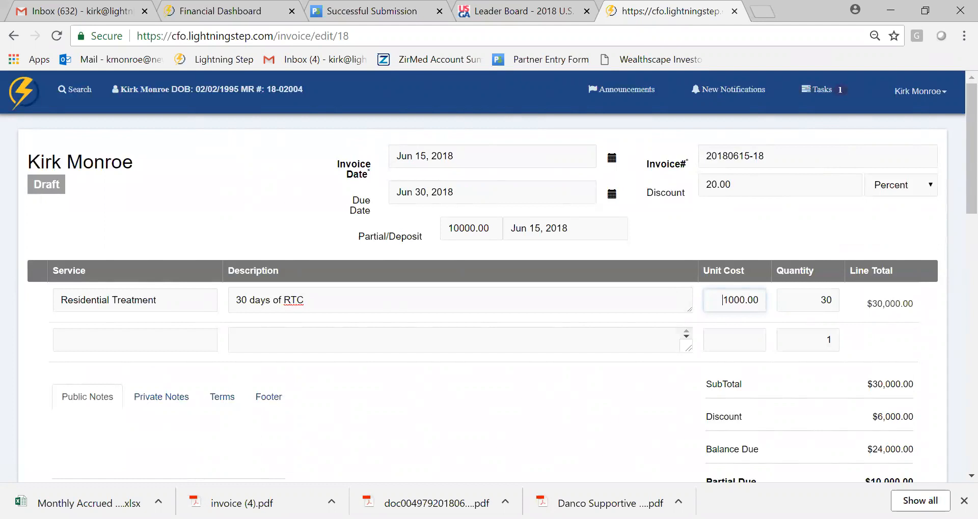
{"action": "left_click", "coordinate": [491, 193]}
{"action": "left_click", "coordinate": [667, 228]}
- Set the invoice design to Business and check the invoice preview
{"action": "scroll", "coordinate": [953, 201], "scroll_direction": "down", "scroll_amount": 2}
{"action": "scroll", "coordinate": [953, 173], "scroll_direction": "up", "scroll_amount": 2}
{"action": "scroll", "coordinate": [954, 173], "scroll_direction": "down", "scroll_amount": 6}
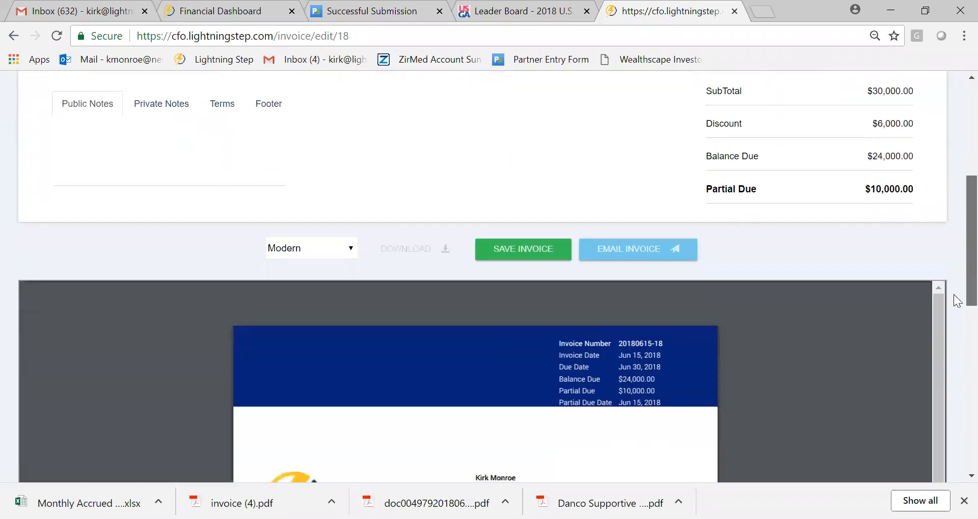
{"action": "scroll", "coordinate": [955, 280], "scroll_direction": "down", "scroll_amount": 1}
{"action": "scroll", "coordinate": [955, 270], "scroll_direction": "up", "scroll_amount": 2}
{"action": "scroll", "coordinate": [955, 292], "scroll_direction": "down", "scroll_amount": 3}
{"action": "left_click", "coordinate": [344, 164]}
{"action": "left_click", "coordinate": [331, 284]}
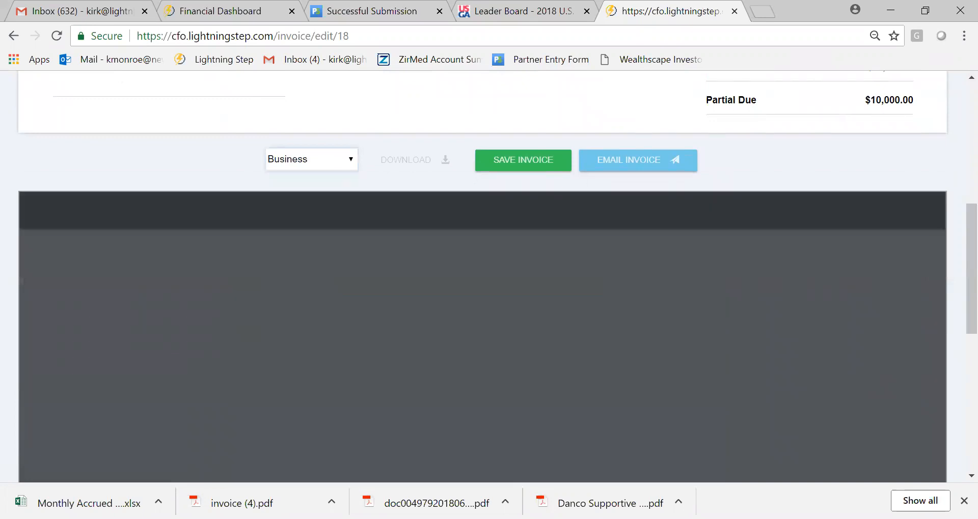
{"action": "scroll", "coordinate": [955, 210], "scroll_direction": "down", "scroll_amount": 6}
{"action": "scroll", "coordinate": [955, 207], "scroll_direction": "up", "scroll_amount": 4}
{"action": "scroll", "coordinate": [953, 197], "scroll_direction": "up", "scroll_amount": 4}
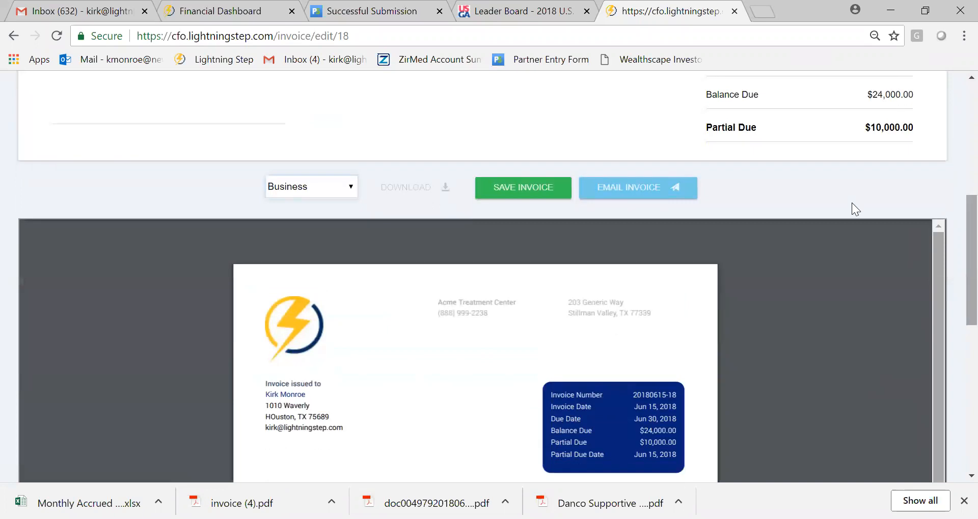
- Set the invoice design to Bold and check the preview
{"action": "left_click", "coordinate": [326, 187]}
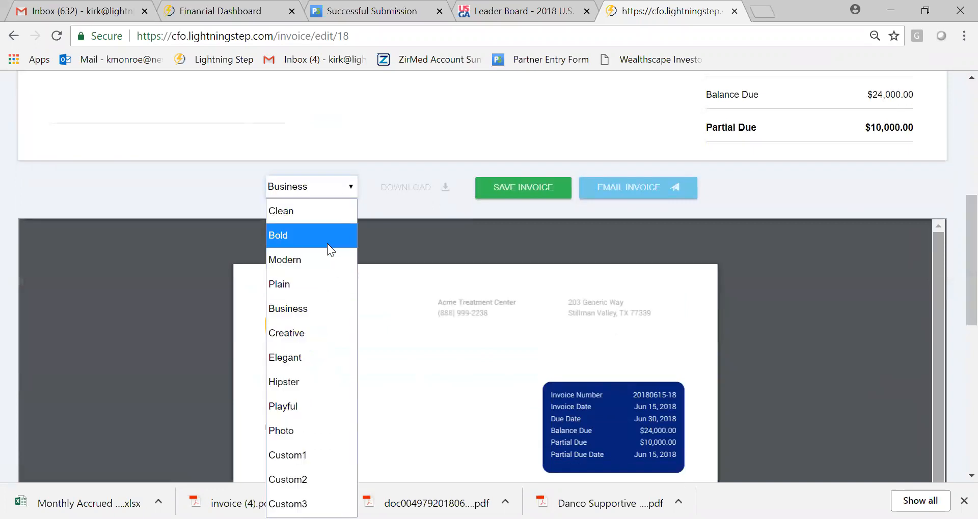
{"action": "left_click", "coordinate": [326, 243]}
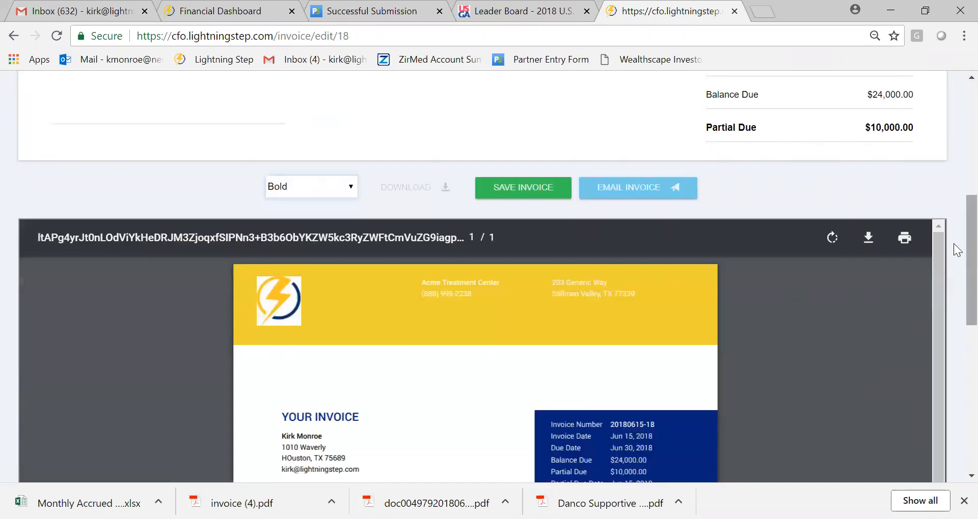
{"action": "scroll", "coordinate": [953, 279], "scroll_direction": "down", "scroll_amount": 7}
{"action": "scroll", "coordinate": [953, 235], "scroll_direction": "up", "scroll_amount": 2}
{"action": "scroll", "coordinate": [342, 332], "scroll_direction": "up", "scroll_amount": 6}
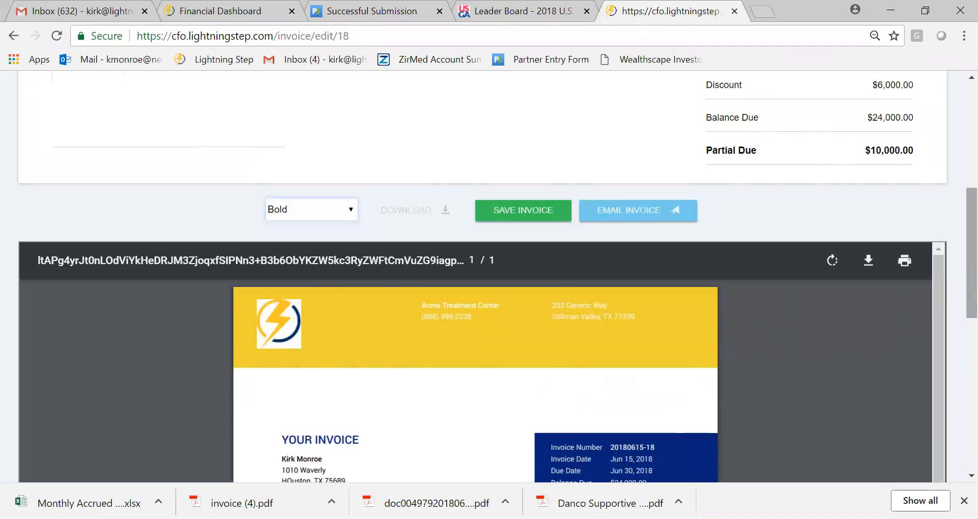
- Look through the invoice and its preview, including the footer, public notes and private notes
{"action": "scroll", "coordinate": [955, 199], "scroll_direction": "up", "scroll_amount": 3}
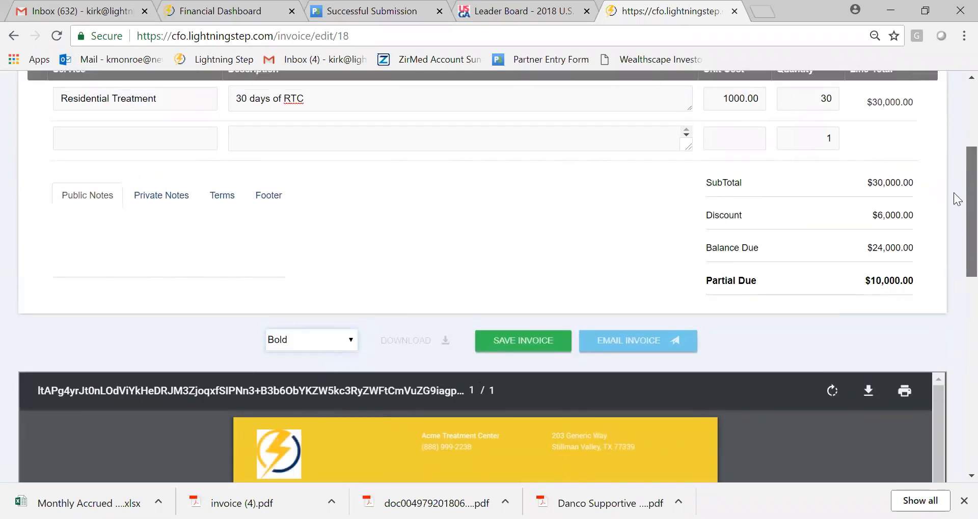
{"action": "scroll", "coordinate": [955, 200], "scroll_direction": "up", "scroll_amount": 3}
{"action": "scroll", "coordinate": [955, 206], "scroll_direction": "down", "scroll_amount": 2}
{"action": "scroll", "coordinate": [958, 217], "scroll_direction": "down", "scroll_amount": 2}
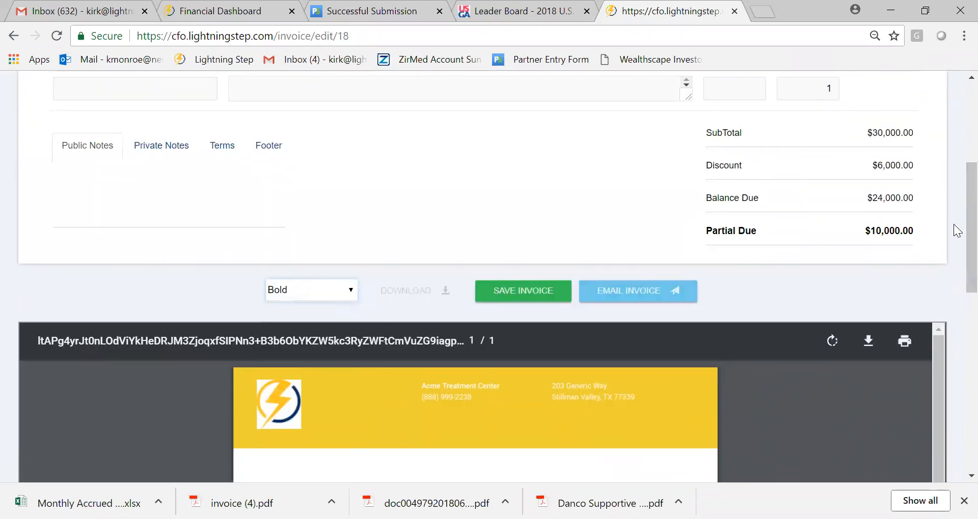
{"action": "scroll", "coordinate": [954, 361], "scroll_direction": "down", "scroll_amount": 10}
{"action": "left_click_drag", "start_coordinate": [953, 421], "coordinate": [605, 430]}
{"action": "left_click_drag", "start_coordinate": [953, 419], "coordinate": [954, 236]}
{"action": "left_click", "coordinate": [279, 174]}
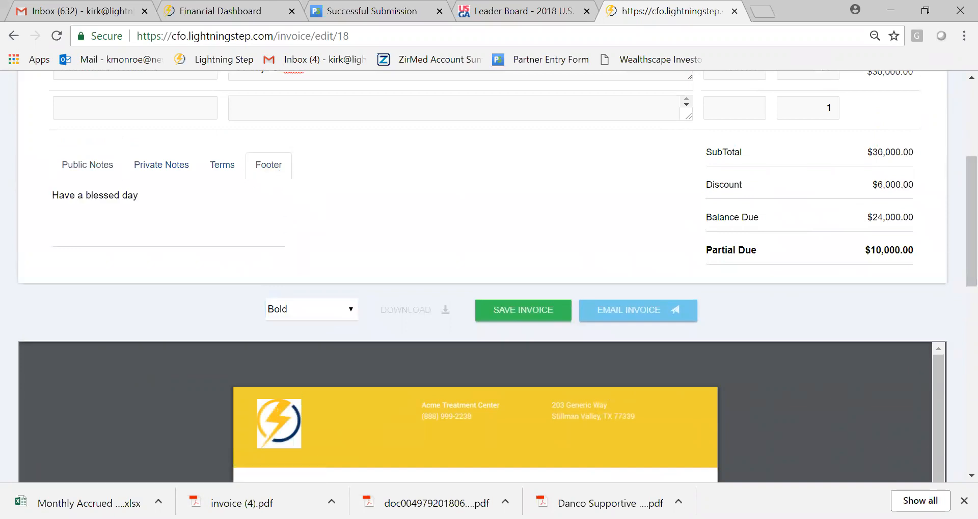
{"action": "left_click", "coordinate": [84, 173]}
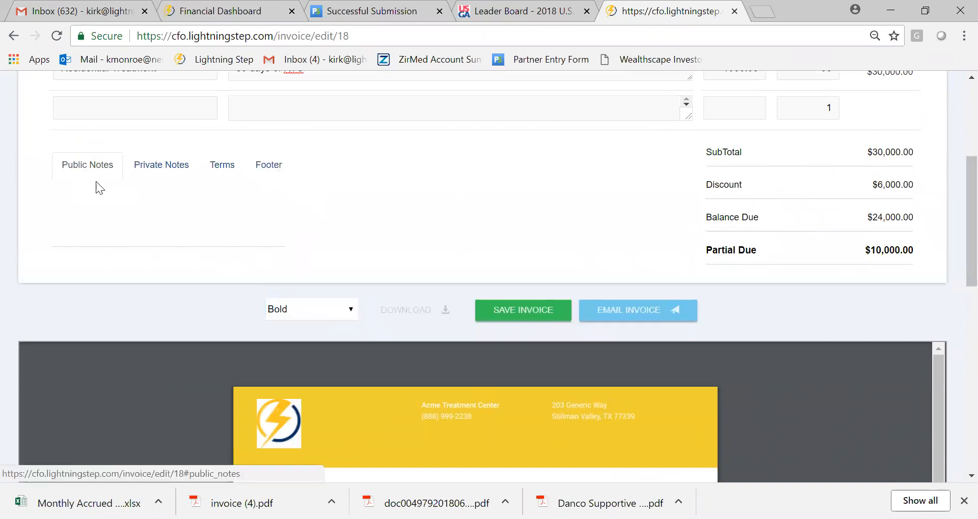
{"action": "left_click", "coordinate": [162, 182]}
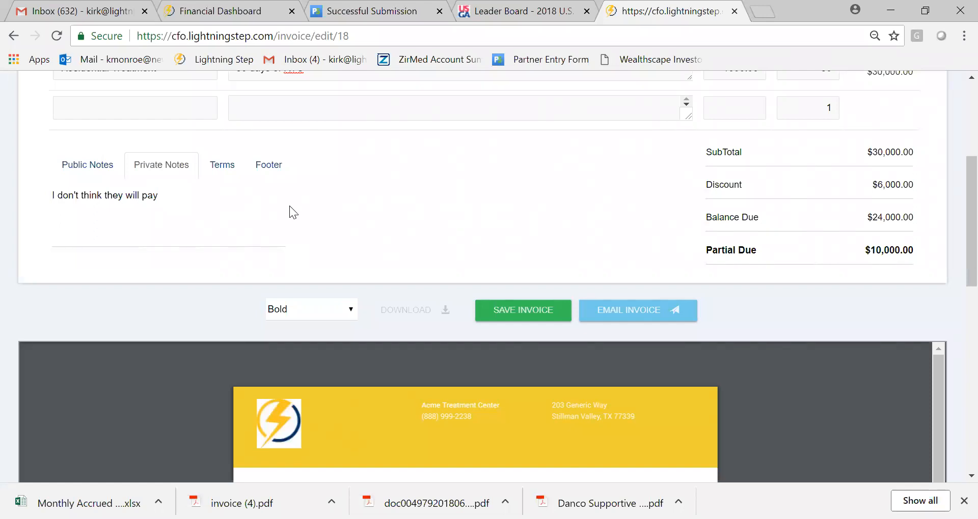
- Email the invoice to the client using the Initial Email template
{"action": "left_click", "coordinate": [629, 322]}
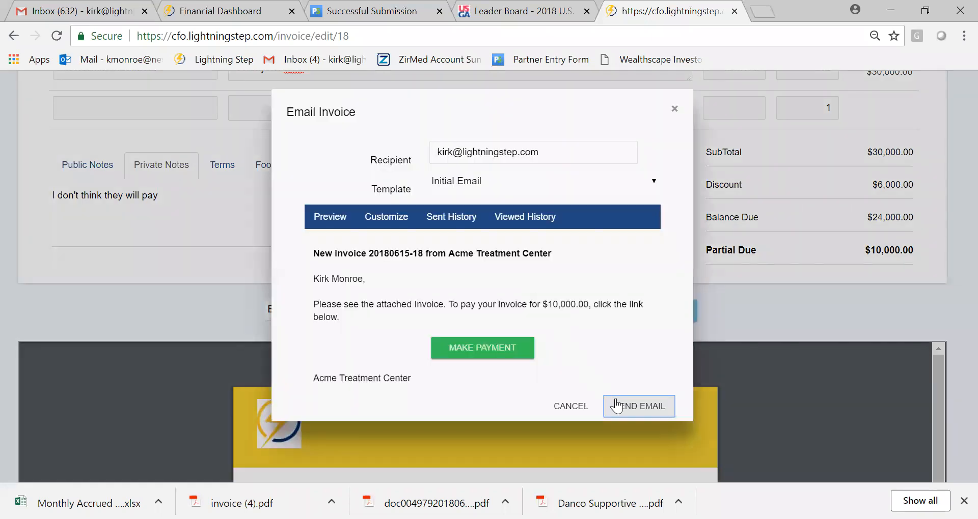
{"action": "left_click", "coordinate": [616, 406]}
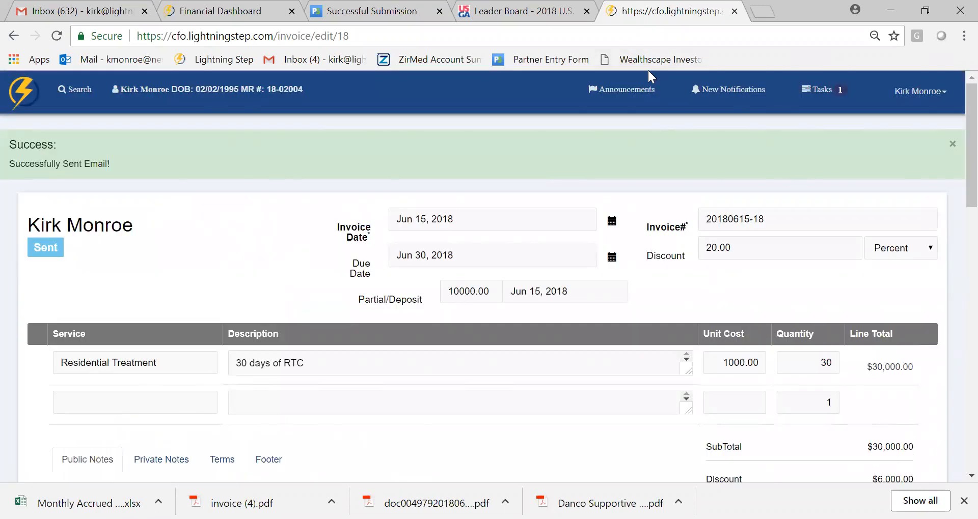
- Open the online payment page through the Click Here to Pay link in the sent invoice's preview
{"action": "scroll", "coordinate": [953, 173], "scroll_direction": "down", "scroll_amount": 6}
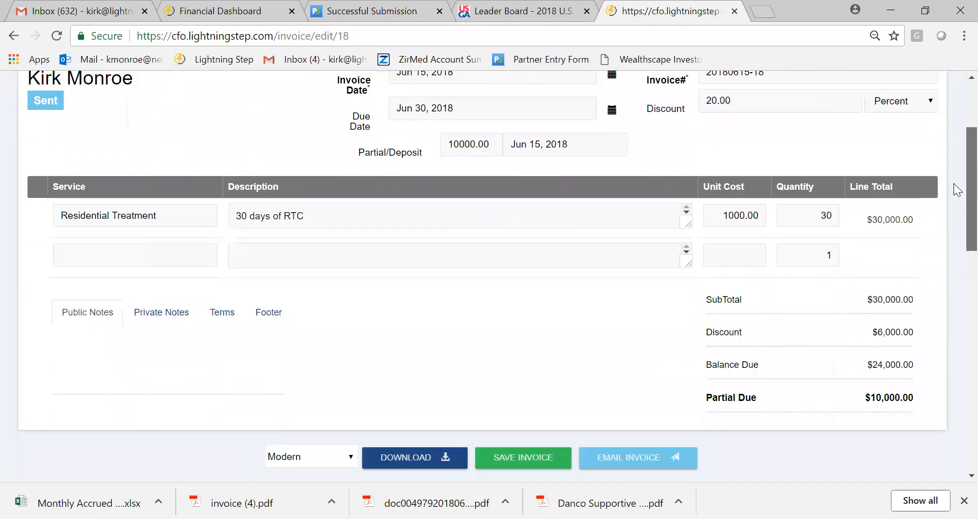
{"action": "scroll", "coordinate": [942, 332], "scroll_direction": "down", "scroll_amount": 10}
{"action": "scroll", "coordinate": [943, 292], "scroll_direction": "up", "scroll_amount": 5}
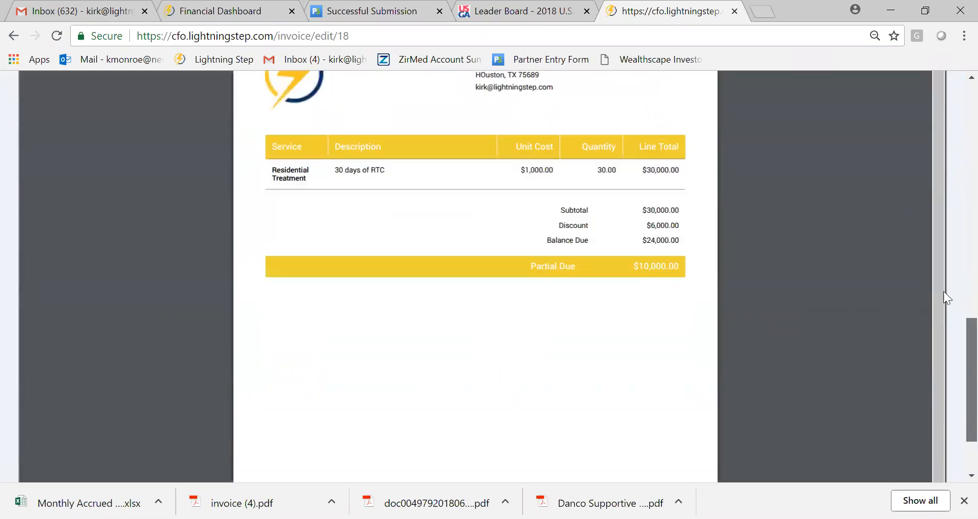
{"action": "scroll", "coordinate": [933, 377], "scroll_direction": "down", "scroll_amount": 3}
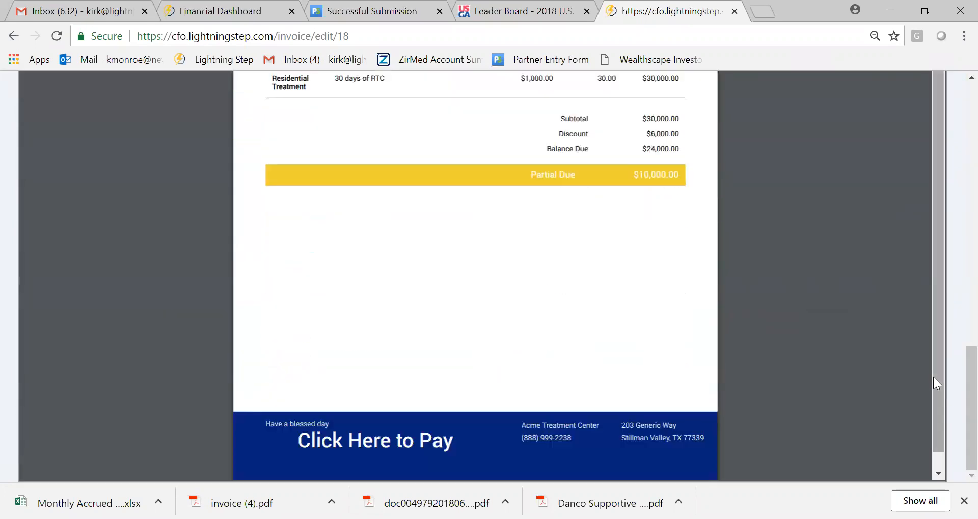
{"action": "left_click", "coordinate": [408, 449]}
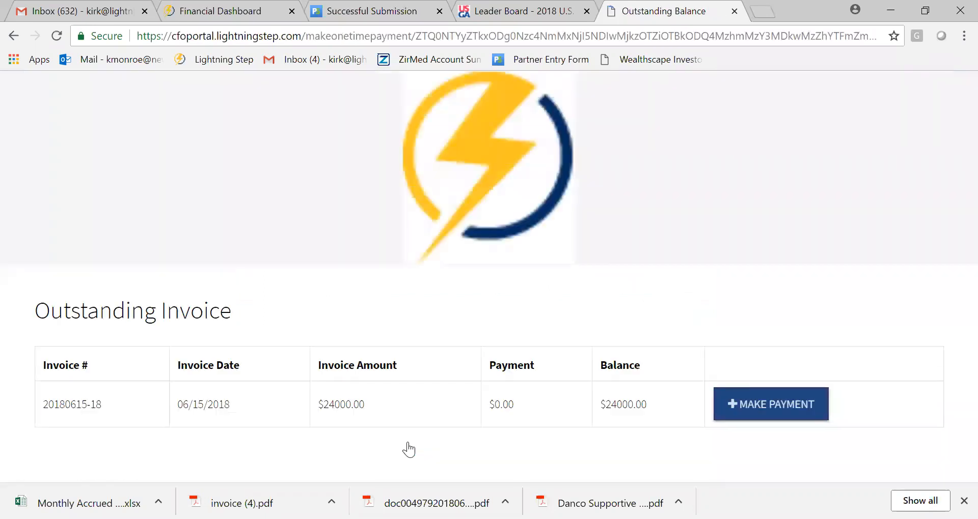
- Start a payment on the outstanding invoice and examine the fields for the Check method
{"action": "left_click", "coordinate": [760, 412]}
{"action": "left_click", "coordinate": [469, 213]}
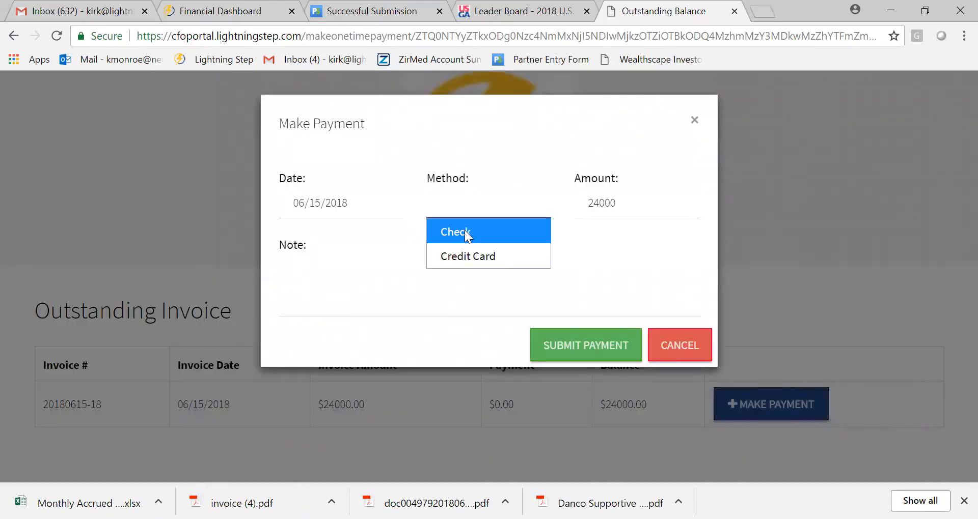
{"action": "left_click", "coordinate": [464, 233]}
{"action": "scroll", "coordinate": [952, 170], "scroll_direction": "down", "scroll_amount": 7}
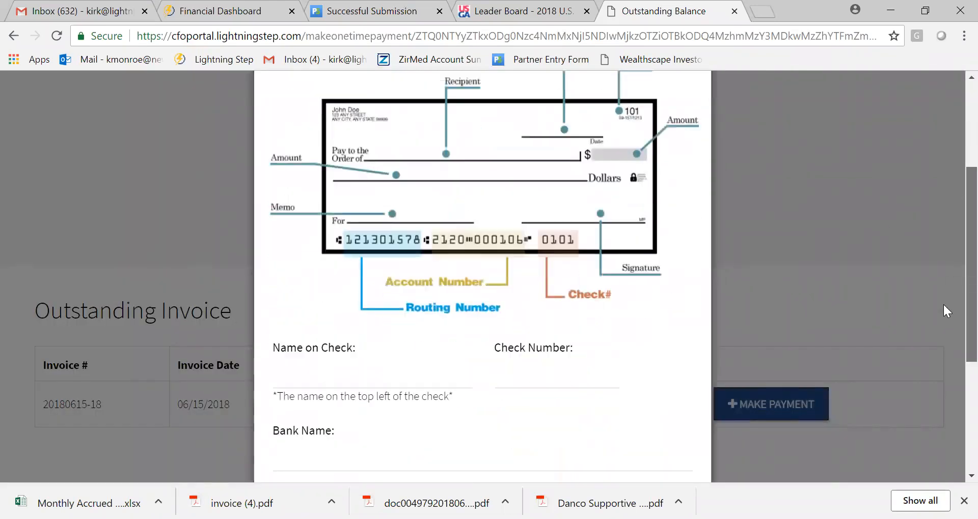
{"action": "scroll", "coordinate": [945, 326], "scroll_direction": "up", "scroll_amount": 7}
- Switch the payment method to Credit Card, examine its fields, and cancel the payment
{"action": "left_click", "coordinate": [515, 213]}
{"action": "left_click", "coordinate": [507, 256]}
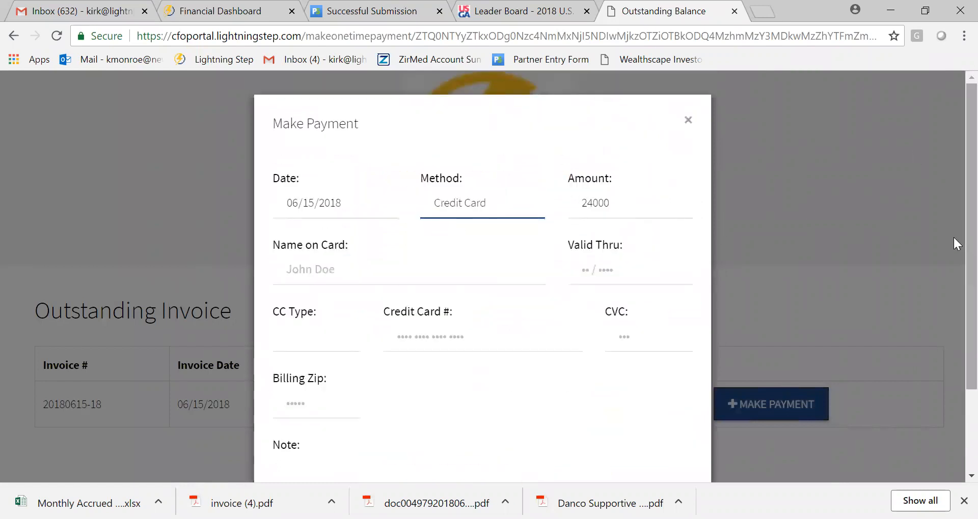
{"action": "scroll", "coordinate": [952, 236], "scroll_direction": "down", "scroll_amount": 2}
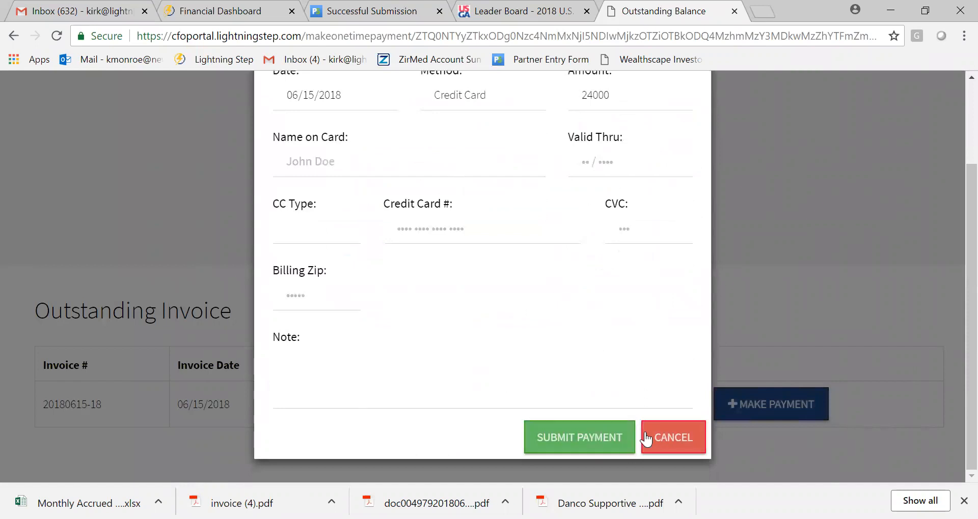
{"action": "left_click", "coordinate": [668, 443]}
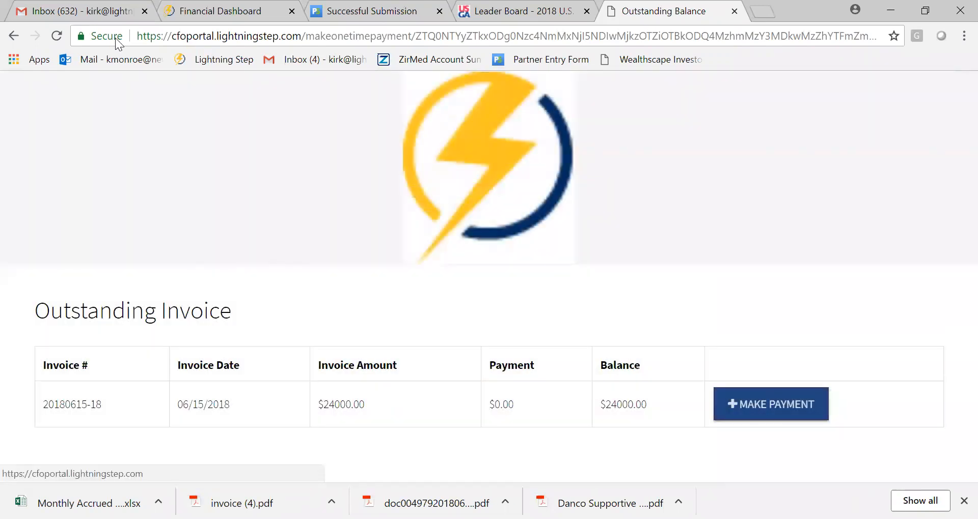
- Return to the sent invoice and go through the client's profile to the account profile
{"action": "left_click", "coordinate": [12, 37]}
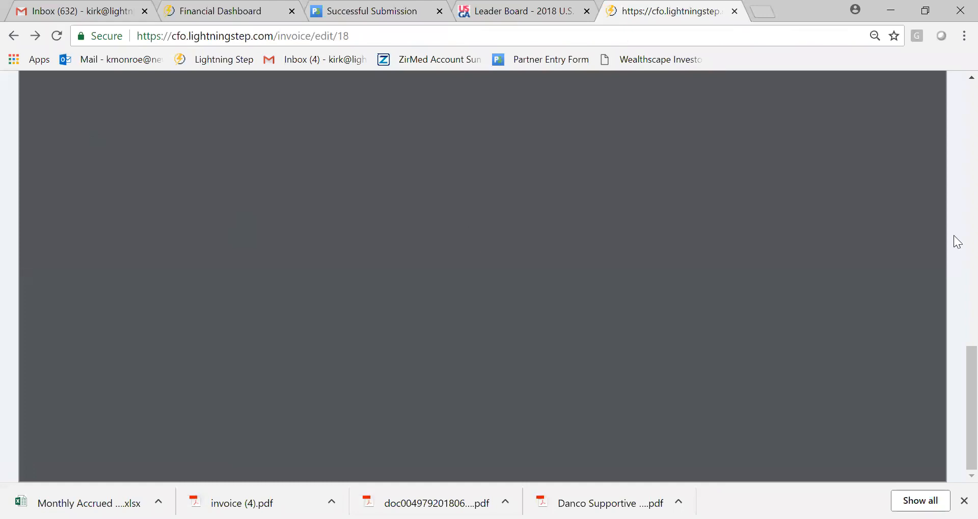
{"action": "left_click_drag", "start_coordinate": [967, 360], "coordinate": [968, 94]}
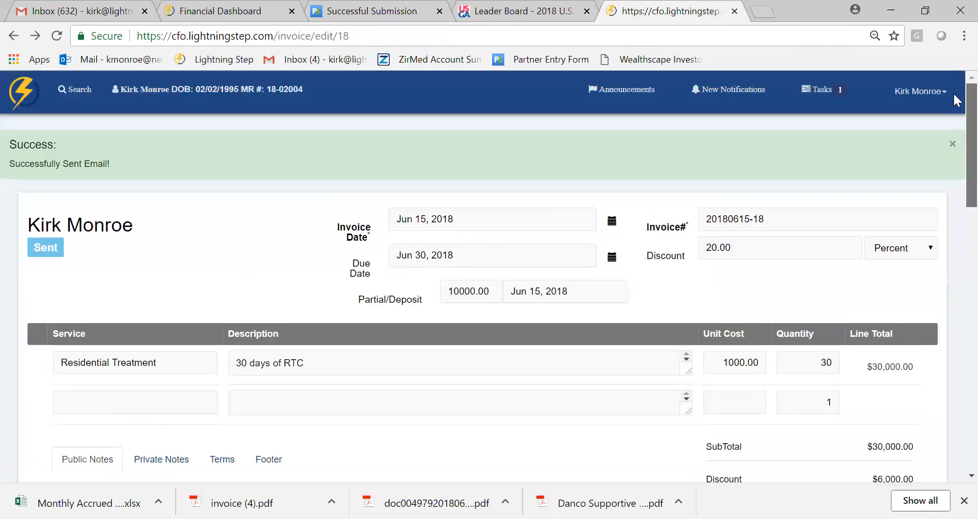
{"action": "left_click", "coordinate": [127, 90]}
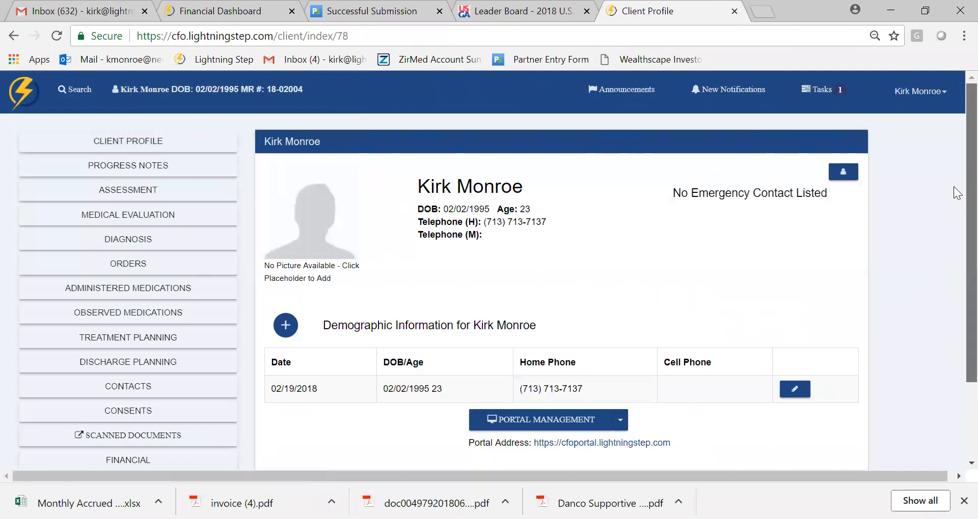
{"action": "scroll", "coordinate": [888, 328], "scroll_direction": "down", "scroll_amount": 2}
{"action": "left_click", "coordinate": [203, 424]}
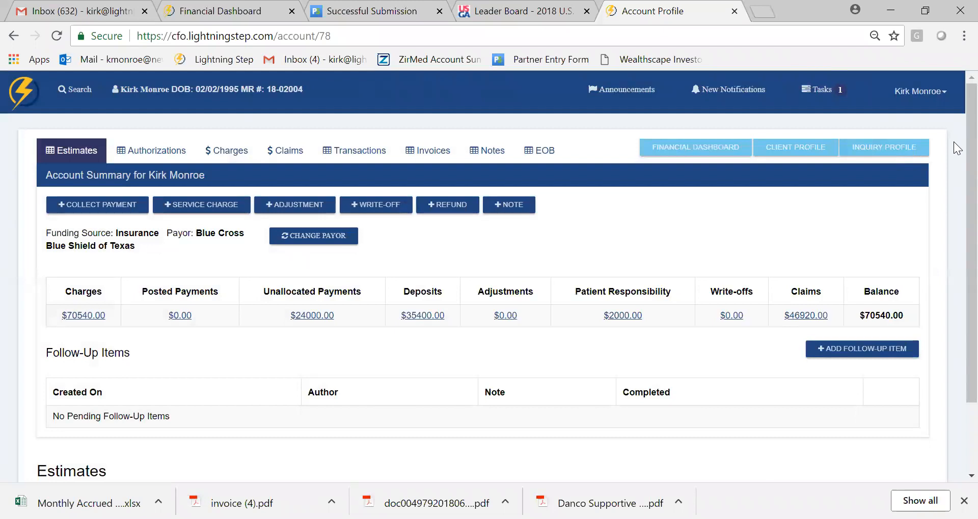
{"action": "mouse_move", "coordinate": [970, 141]}
{"action": "left_mouse_down"}
{"action": "mouse_move", "coordinate": [970, 178]}
{"action": "mouse_move", "coordinate": [970, 127]}
{"action": "left_mouse_up"}
- Open the invoice settings from the billing configuration and go to the default design options
{"action": "left_click", "coordinate": [919, 92]}
{"action": "left_click", "coordinate": [867, 281]}
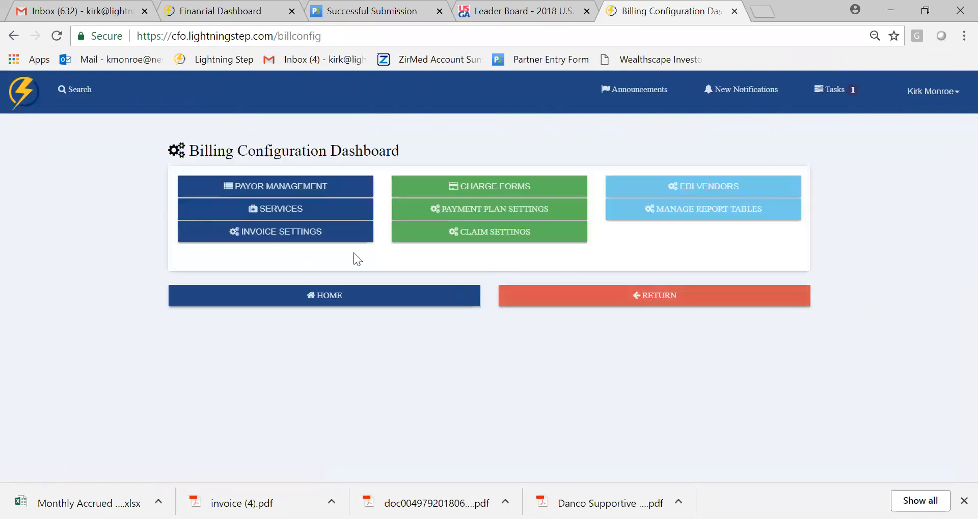
{"action": "left_click", "coordinate": [310, 234]}
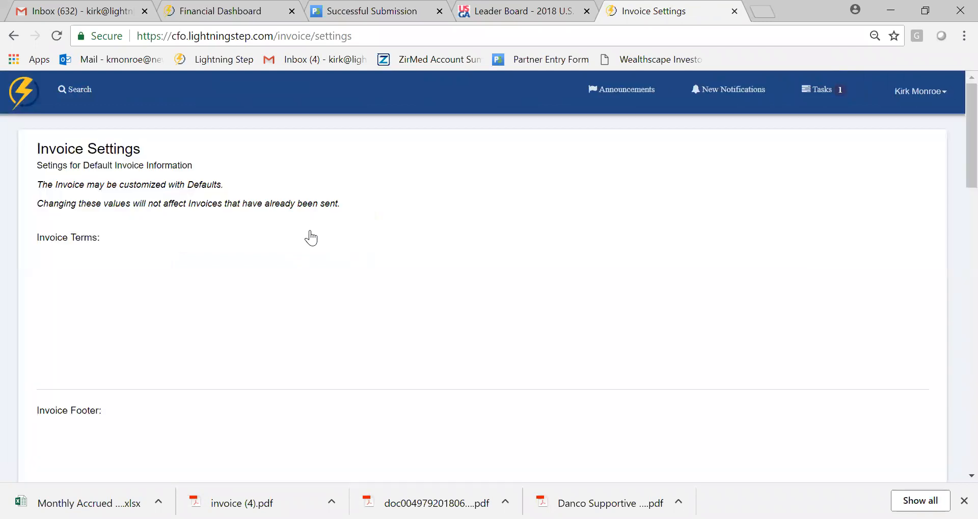
{"action": "scroll", "coordinate": [953, 154], "scroll_direction": "down", "scroll_amount": 6}
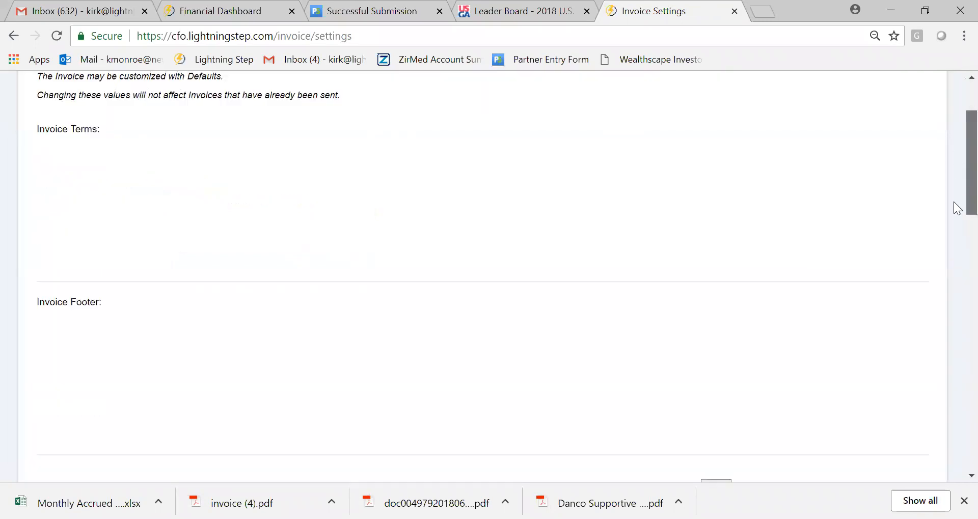
{"action": "scroll", "coordinate": [953, 239], "scroll_direction": "down", "scroll_amount": 2}
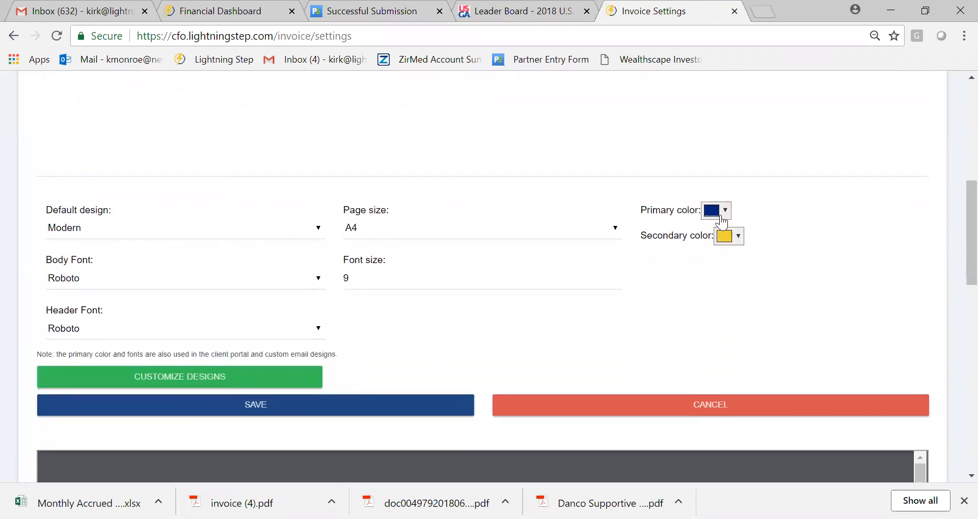
- Look at the primary color choices without changing them, and examine the sample invoice preview
{"action": "left_click", "coordinate": [718, 216]}
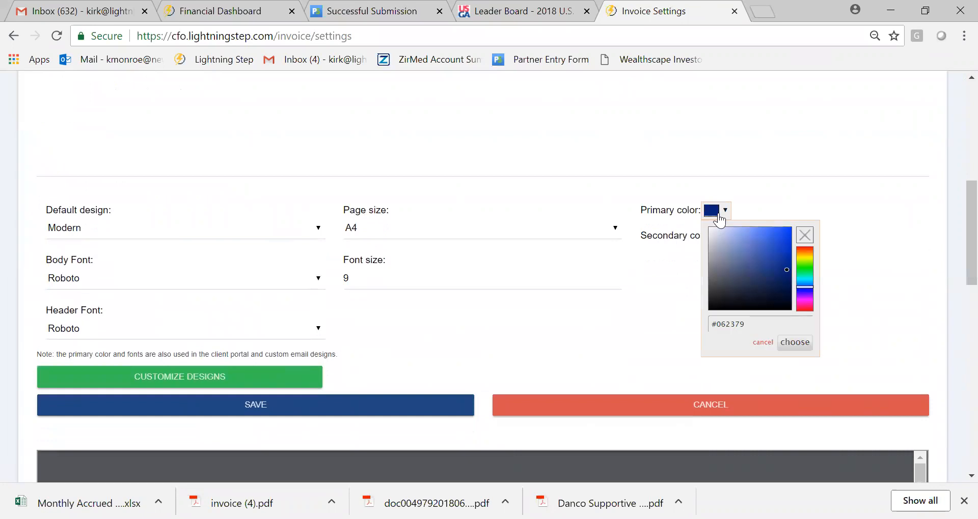
{"action": "left_click", "coordinate": [894, 177]}
{"action": "scroll", "coordinate": [954, 349], "scroll_direction": "down", "scroll_amount": 9}
{"action": "scroll", "coordinate": [942, 326], "scroll_direction": "up", "scroll_amount": 5}
{"action": "scroll", "coordinate": [931, 304], "scroll_direction": "down", "scroll_amount": 1}
{"action": "scroll", "coordinate": [931, 303], "scroll_direction": "down", "scroll_amount": 8}
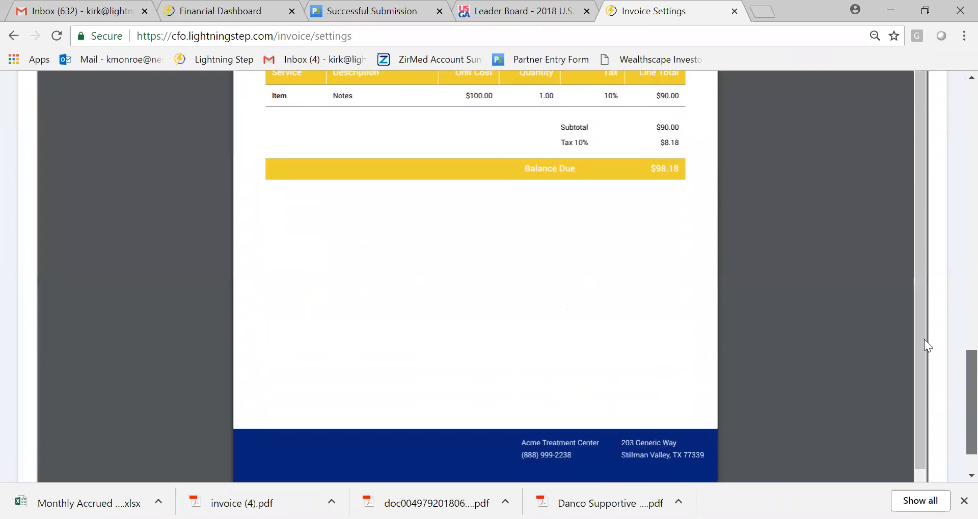
{"action": "scroll", "coordinate": [924, 339], "scroll_direction": "up", "scroll_amount": 13}
{"action": "scroll", "coordinate": [931, 193], "scroll_direction": "up", "scroll_amount": 1}
{"action": "scroll", "coordinate": [931, 204], "scroll_direction": "down", "scroll_amount": 2}
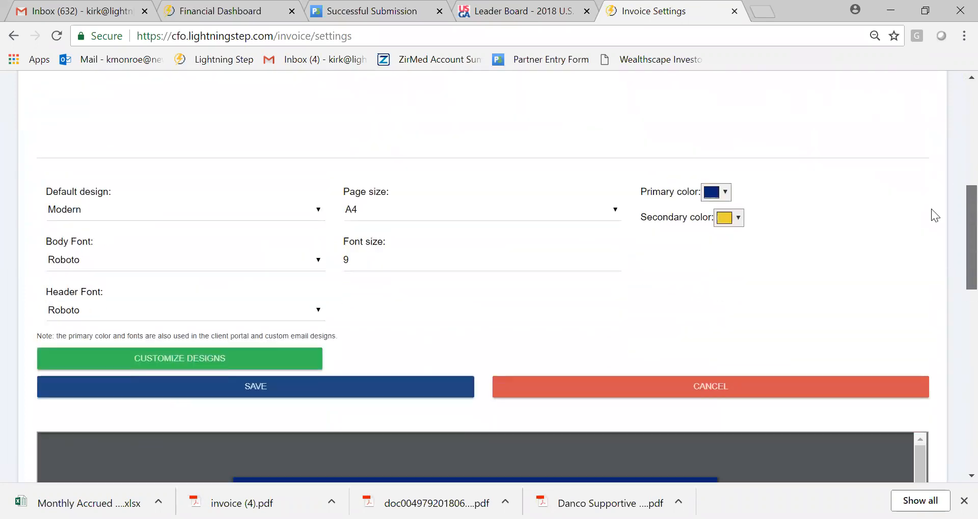
{"action": "scroll", "coordinate": [931, 210], "scroll_direction": "down", "scroll_amount": 1}
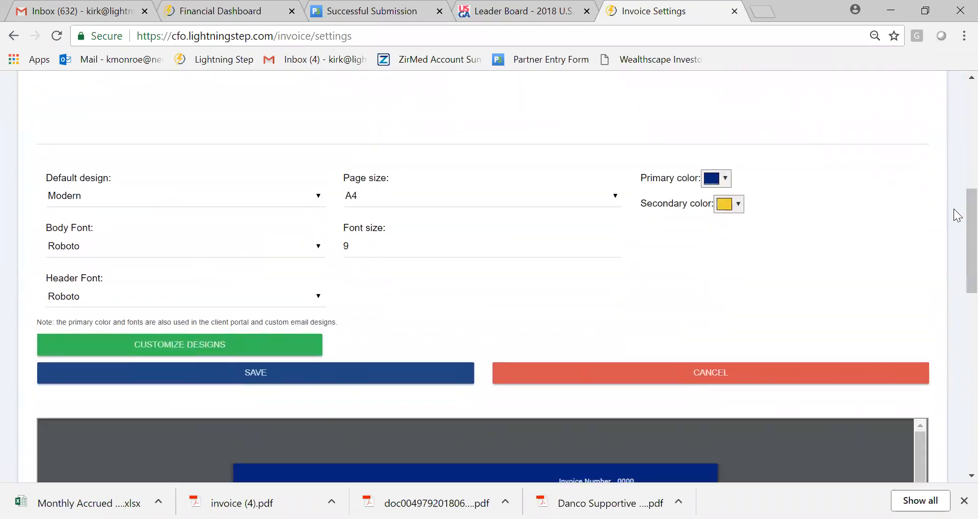
- Review the default invoice terms, footer, fonts and design settings, and leave without saving
{"action": "scroll", "coordinate": [953, 203], "scroll_direction": "up", "scroll_amount": 8}
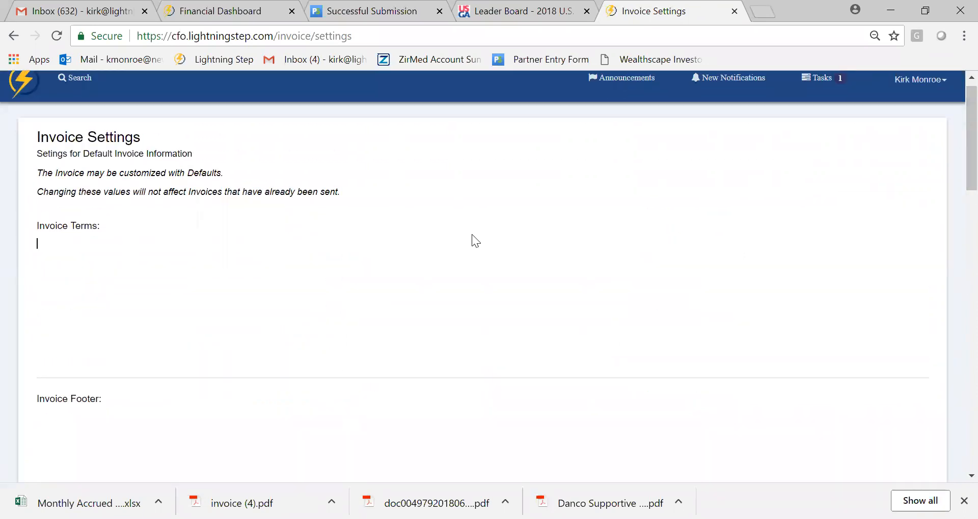
{"action": "scroll", "coordinate": [955, 175], "scroll_direction": "down", "scroll_amount": 8}
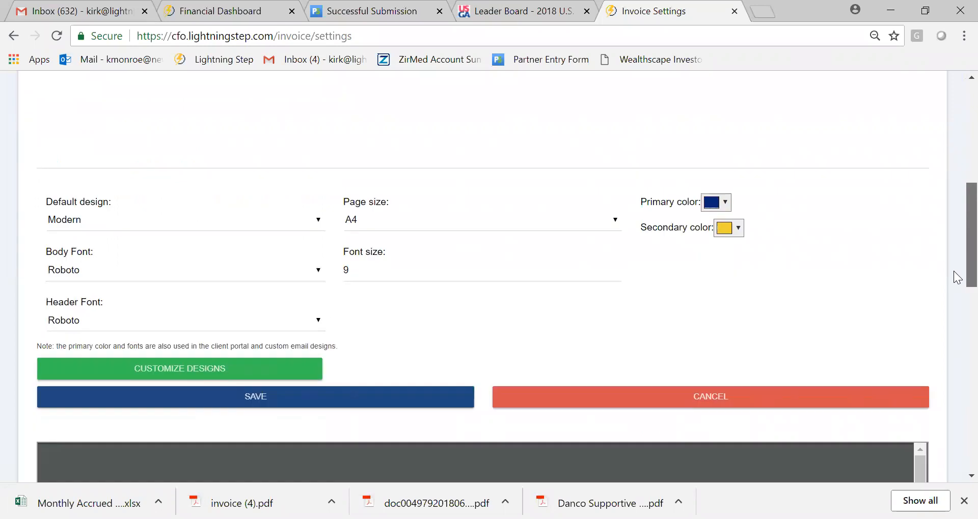
{"action": "scroll", "coordinate": [956, 288], "scroll_direction": "down", "scroll_amount": 2}
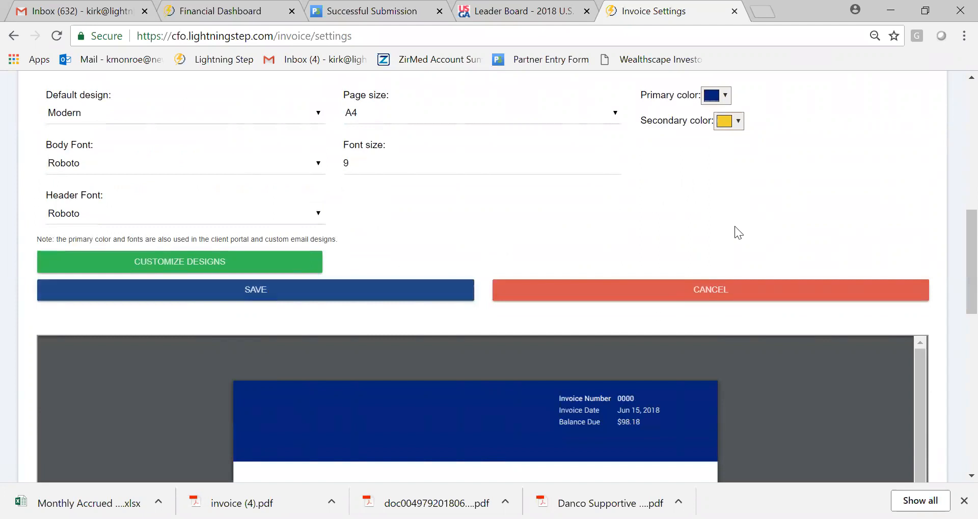
{"action": "left_click_drag", "start_coordinate": [957, 258], "coordinate": [956, 283]}
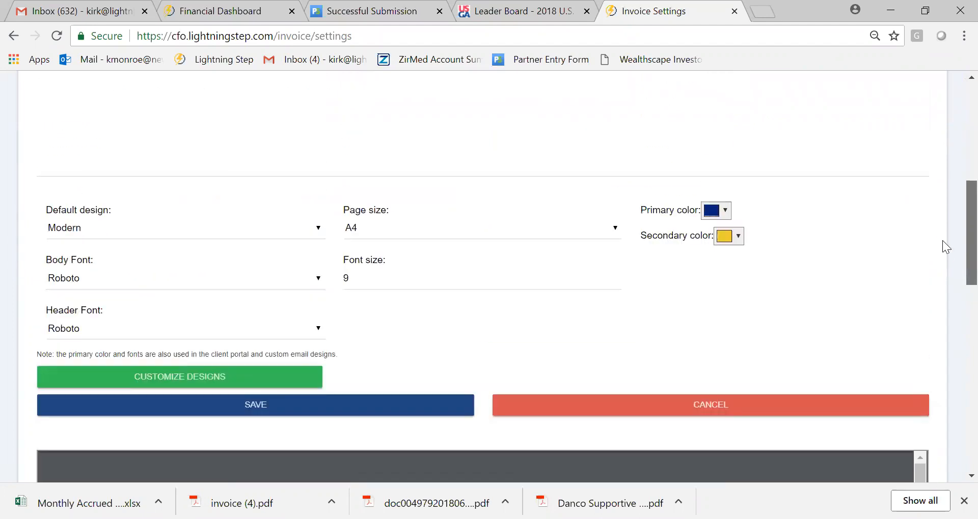
{"action": "scroll", "coordinate": [945, 247], "scroll_direction": "up", "scroll_amount": 3}
{"action": "scroll", "coordinate": [956, 251], "scroll_direction": "down", "scroll_amount": 7}
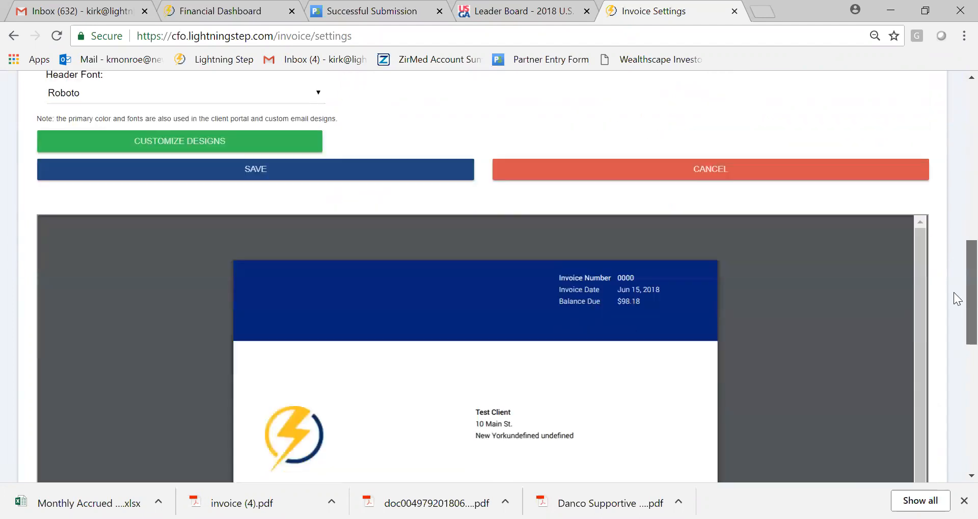
{"action": "left_click", "coordinate": [714, 175]}
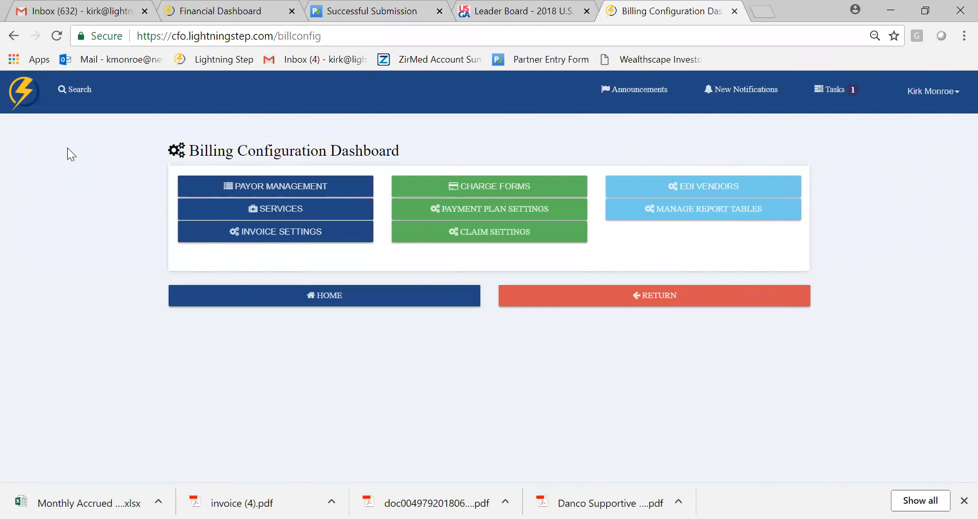
- Return to the home page and open the client's profile from the client census
{"action": "left_click", "coordinate": [11, 104]}
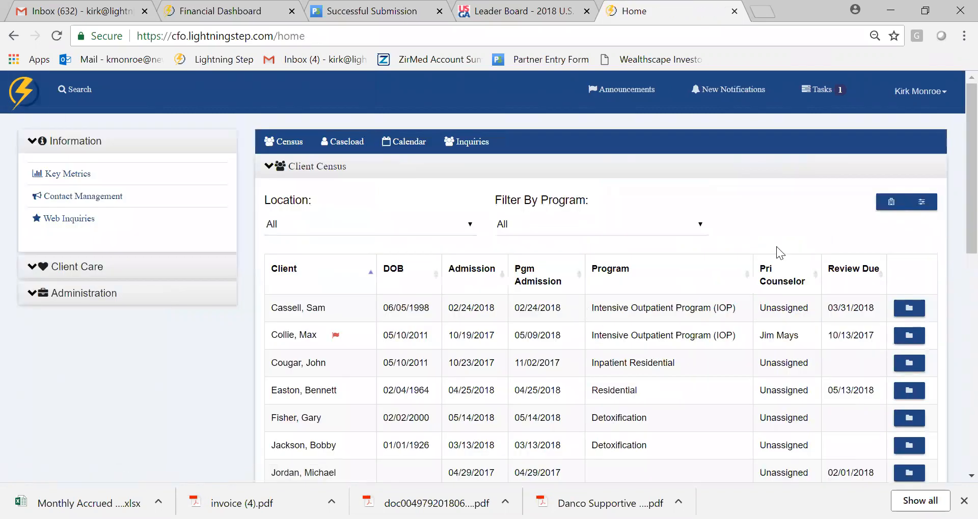
{"action": "scroll", "coordinate": [954, 168], "scroll_direction": "down", "scroll_amount": 5}
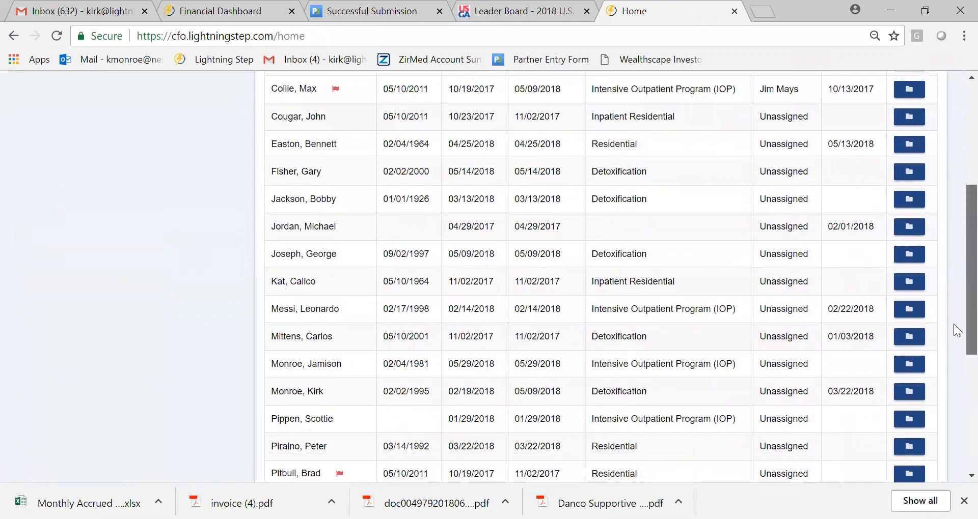
{"action": "scroll", "coordinate": [953, 324], "scroll_direction": "down", "scroll_amount": 3}
{"action": "left_click", "coordinate": [911, 256]}
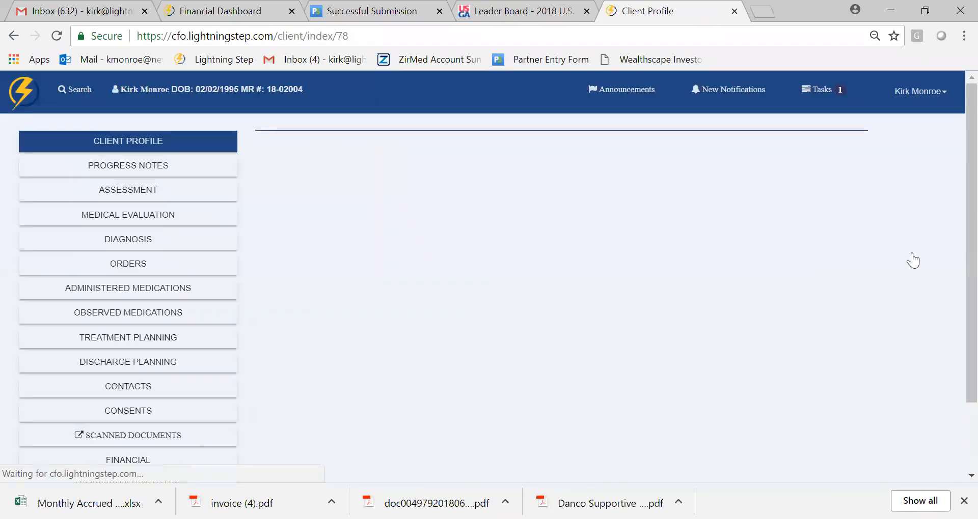
- Open the client's financial section and review the invoice list and its statuses
{"action": "scroll", "coordinate": [958, 284], "scroll_direction": "down", "scroll_amount": 2}
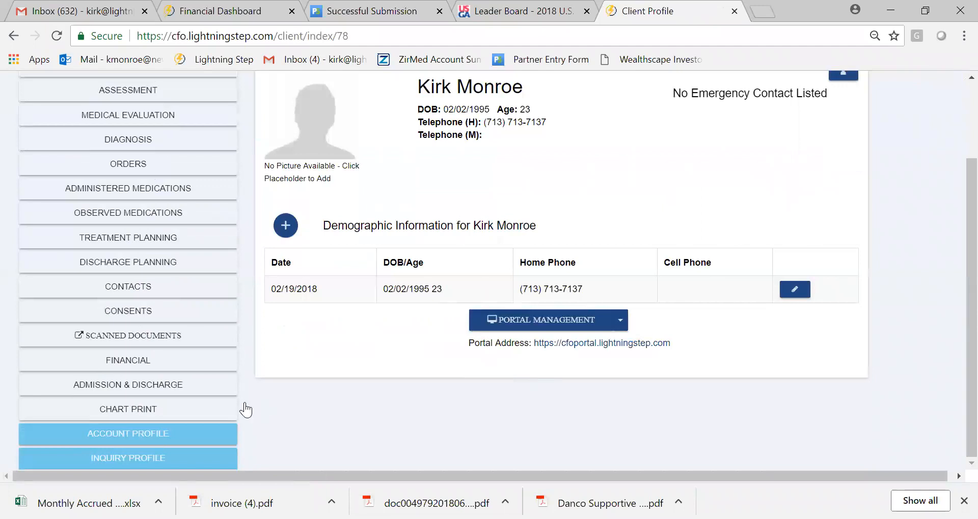
{"action": "left_click", "coordinate": [175, 363]}
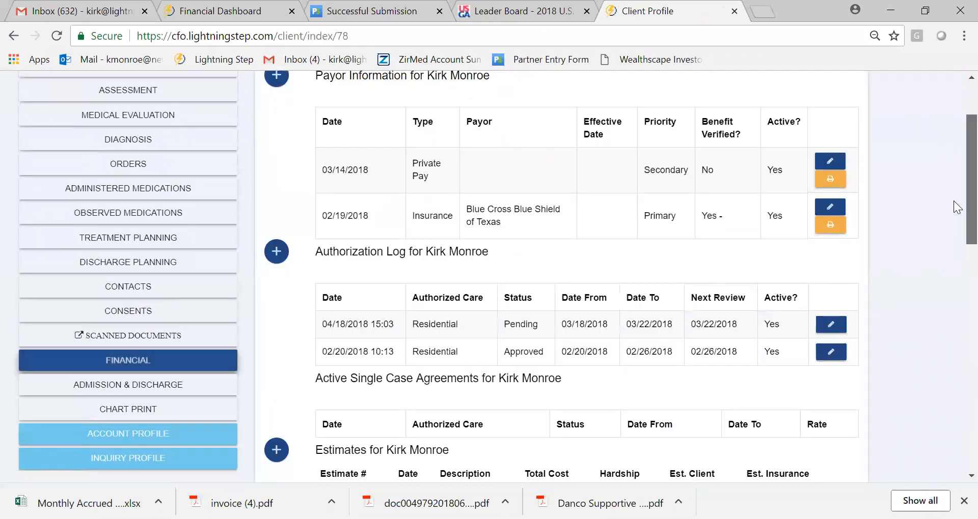
{"action": "scroll", "coordinate": [955, 316], "scroll_direction": "down", "scroll_amount": 8}
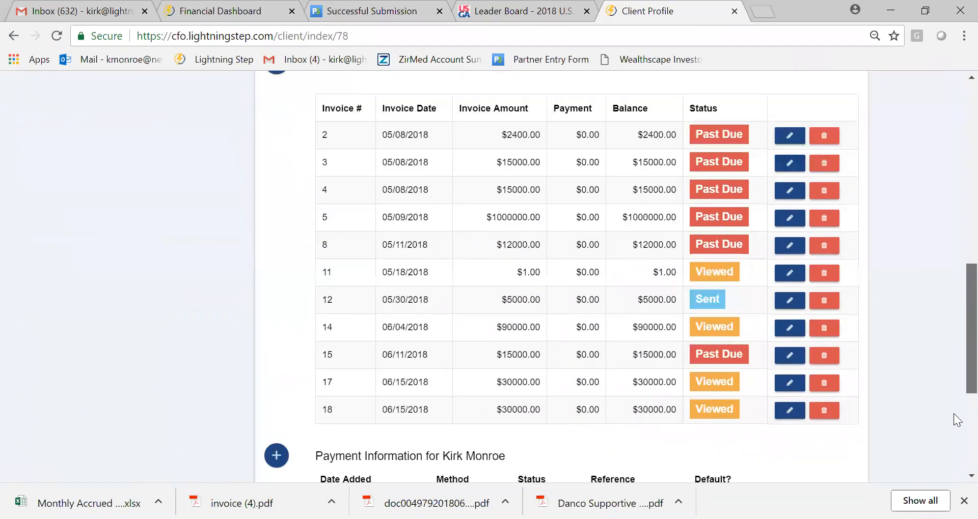
{"action": "scroll", "coordinate": [954, 428], "scroll_direction": "down", "scroll_amount": 4}
{"action": "scroll", "coordinate": [943, 249], "scroll_direction": "up", "scroll_amount": 11}
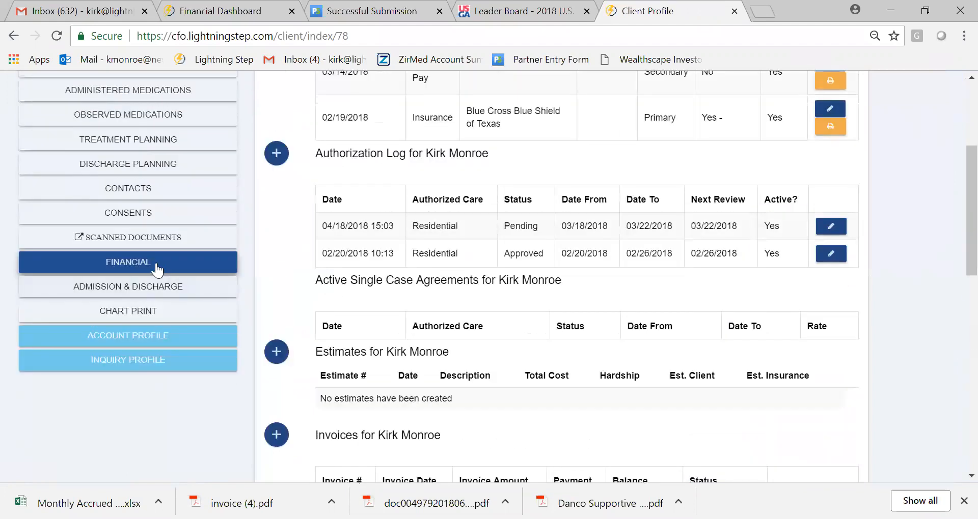
- Look over the client's invoices, payment information and existing payment plans, and start a new payment plan
{"action": "scroll", "coordinate": [954, 309], "scroll_direction": "down", "scroll_amount": 6}
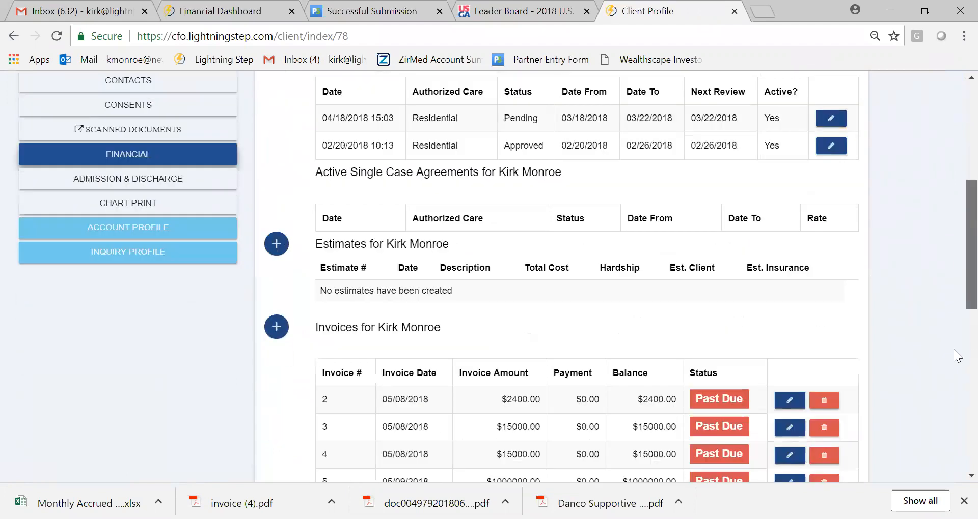
{"action": "scroll", "coordinate": [956, 433], "scroll_direction": "down", "scroll_amount": 4}
{"action": "scroll", "coordinate": [954, 301], "scroll_direction": "up", "scroll_amount": 7}
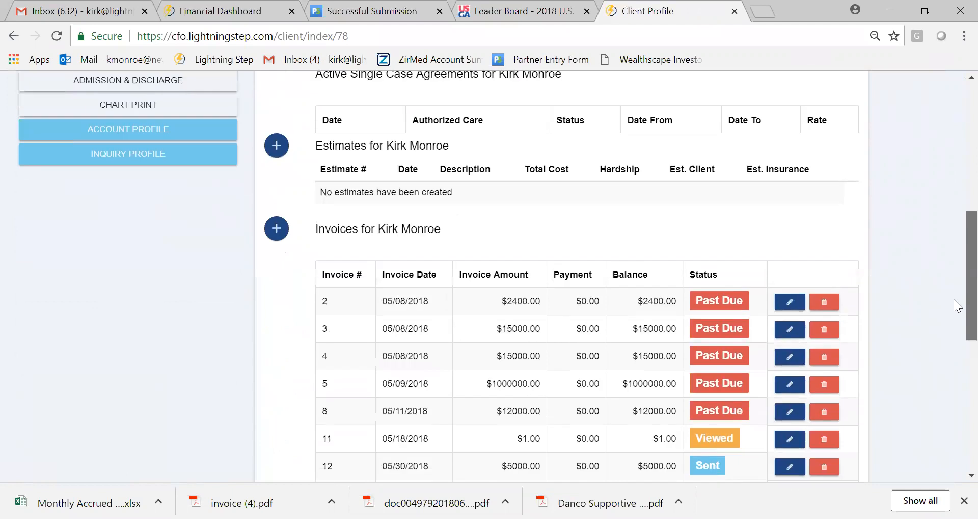
{"action": "scroll", "coordinate": [953, 305], "scroll_direction": "down", "scroll_amount": 1}
{"action": "scroll", "coordinate": [954, 315], "scroll_direction": "down", "scroll_amount": 4}
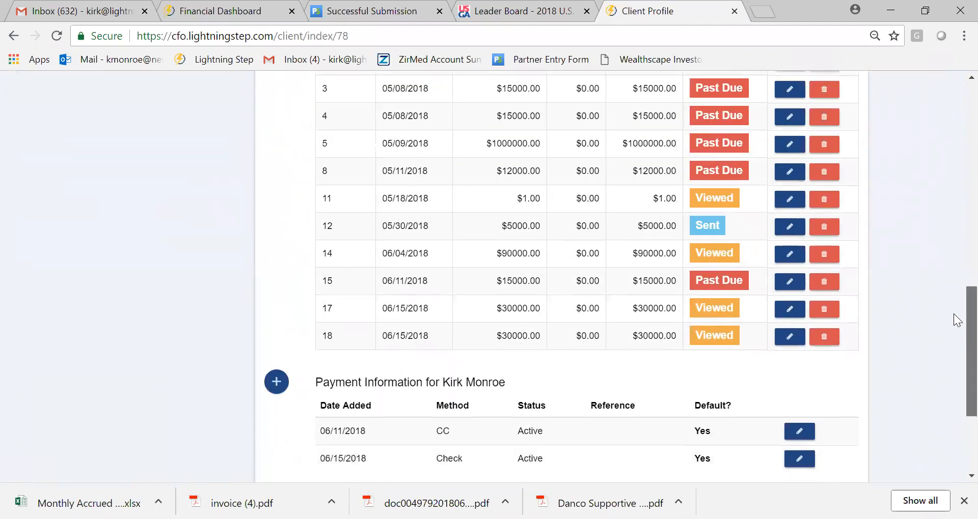
{"action": "scroll", "coordinate": [954, 285], "scroll_direction": "up", "scroll_amount": 2}
{"action": "scroll", "coordinate": [954, 357], "scroll_direction": "down", "scroll_amount": 6}
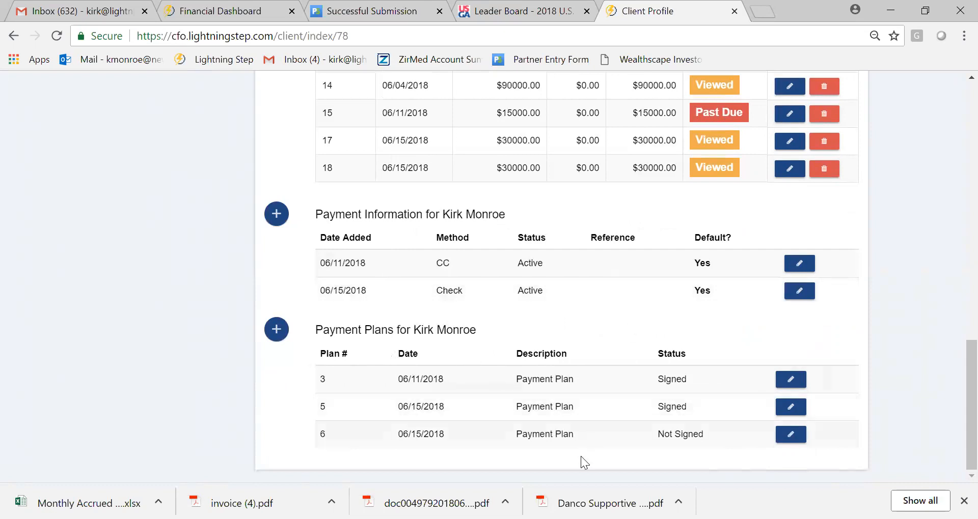
{"action": "left_click", "coordinate": [273, 341]}
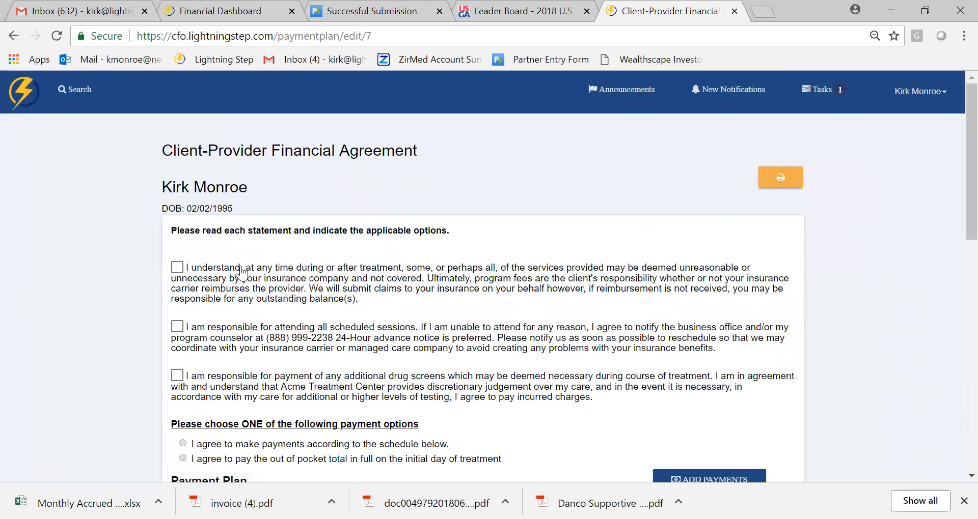
- Accept all three financial responsibility statements and choose to make payments according to the schedule
{"action": "left_click", "coordinate": [177, 267]}
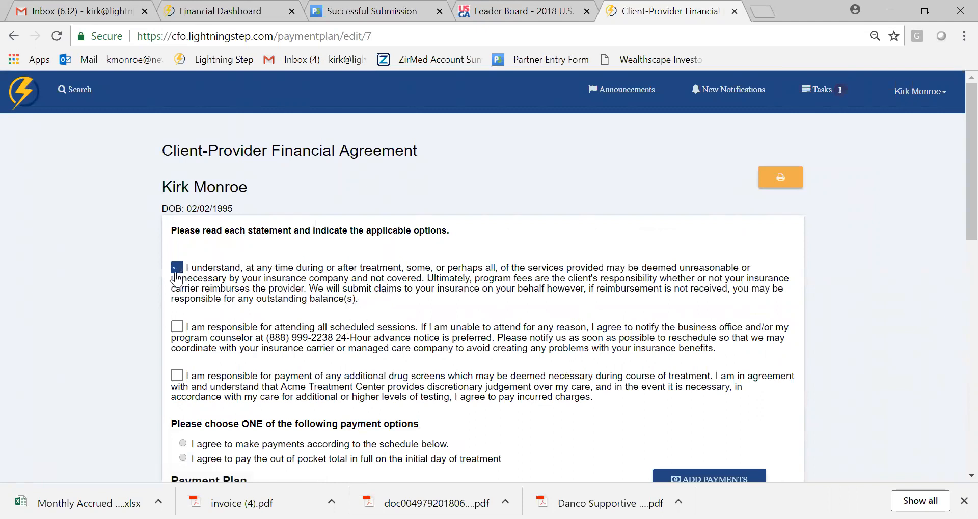
{"action": "left_click", "coordinate": [177, 377]}
{"action": "scroll", "coordinate": [954, 193], "scroll_direction": "down", "scroll_amount": 3}
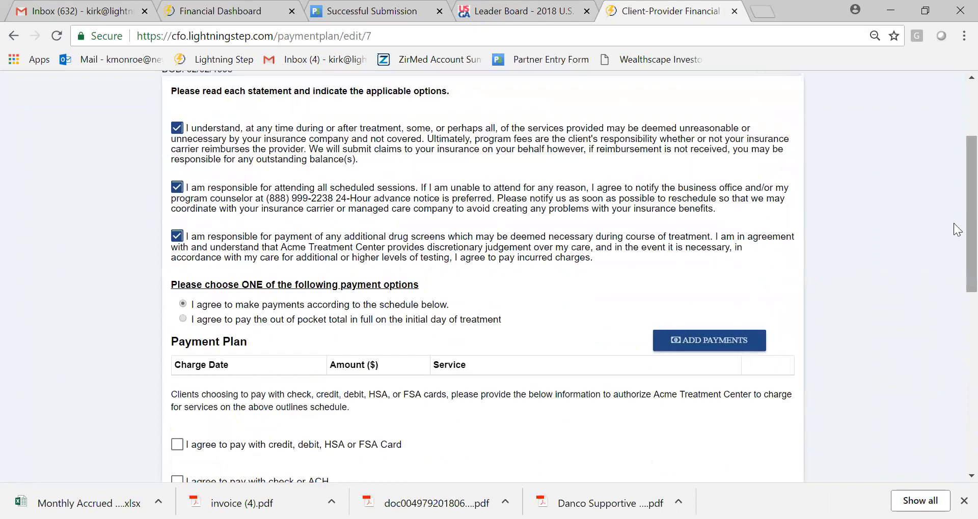
- Start a scheduled payment in the payment plan with an amount of 1,000.00 for the Residential service
{"action": "scroll", "coordinate": [954, 239], "scroll_direction": "down", "scroll_amount": 2}
{"action": "left_click", "coordinate": [697, 227]}
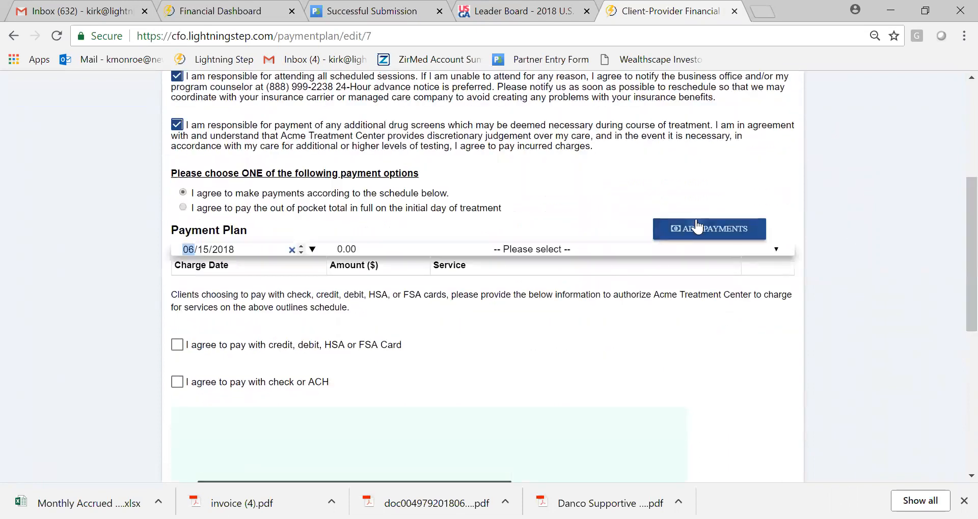
{"action": "scroll", "coordinate": [336, 240], "scroll_direction": "down", "scroll_amount": 2}
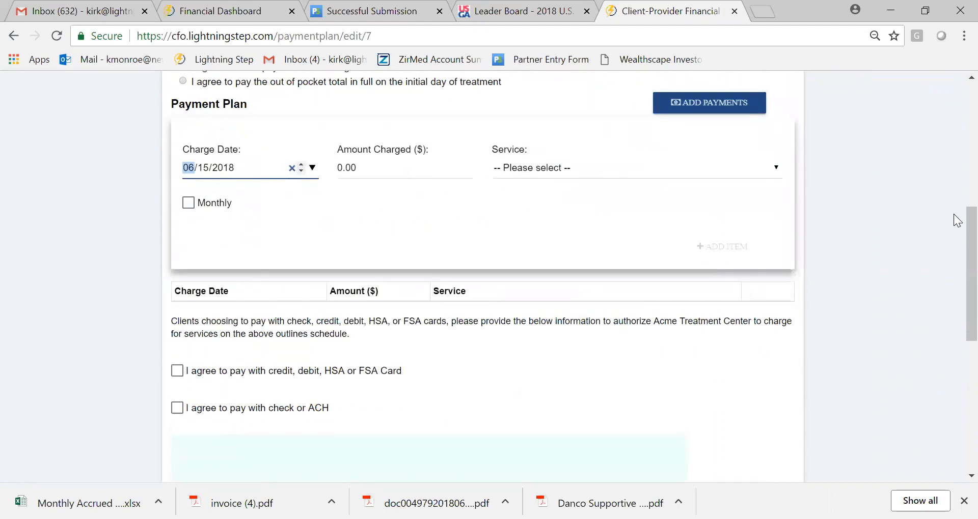
{"action": "scroll", "coordinate": [543, 245], "scroll_direction": "up", "scroll_amount": 3}
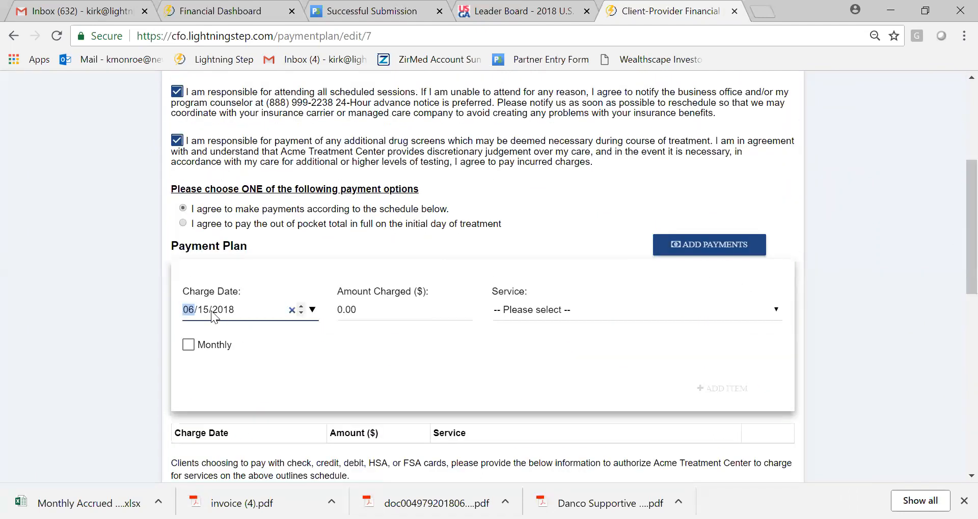
{"action": "left_click", "coordinate": [342, 310]}
{"action": "key", "text": "BackSpace"}
{"action": "type", "text": "1,000"}
{"action": "left_click", "coordinate": [488, 353]}
{"action": "left_click", "coordinate": [576, 312]}
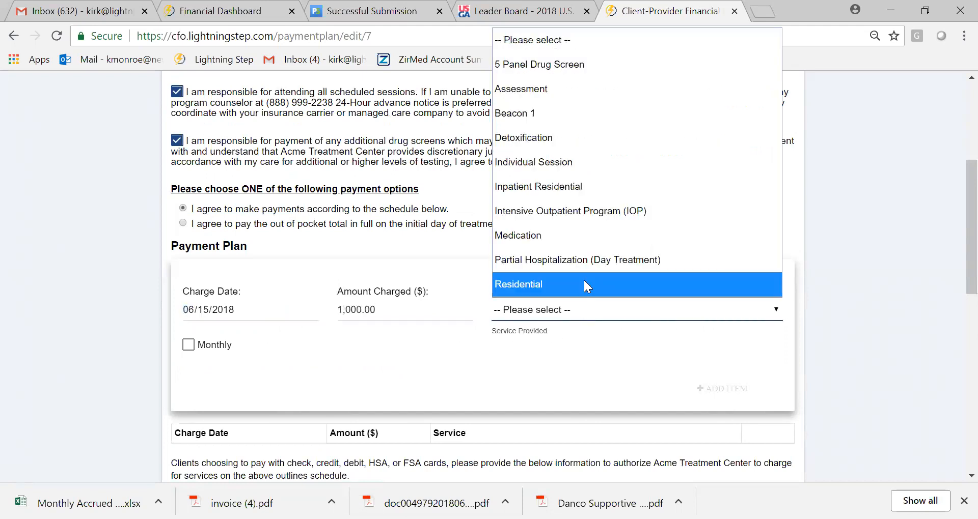
{"action": "left_click", "coordinate": [584, 283]}
- Make the payment recur monthly for 12 months and add it to the plan
{"action": "left_click", "coordinate": [187, 345]}
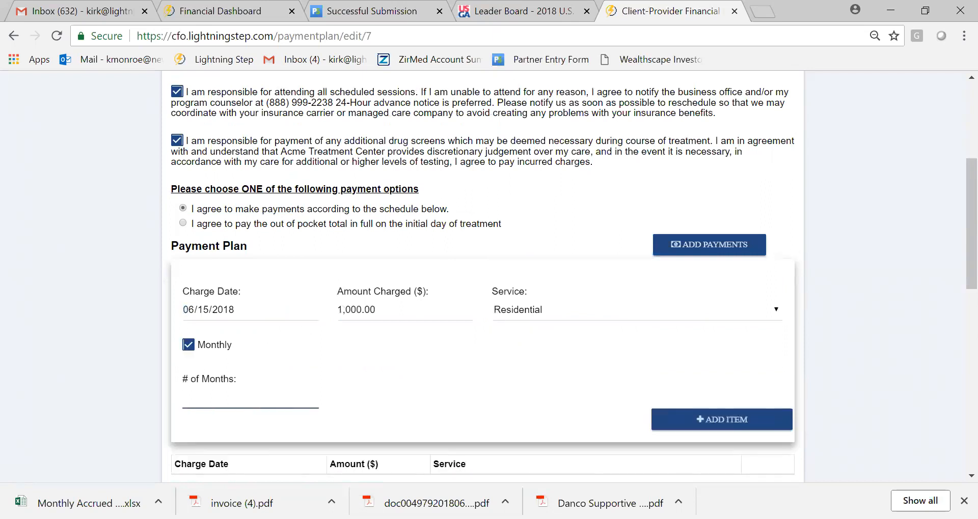
{"action": "key", "text": "BackSpace"}
{"action": "key", "text": "BackSpace"}
{"action": "type", "text": "12"}
{"action": "left_click", "coordinate": [679, 423]}
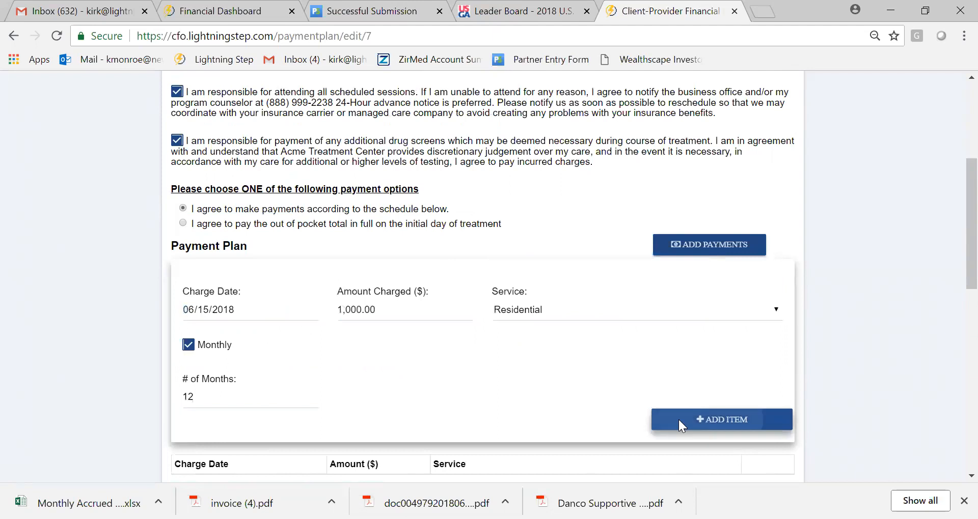
- Remove the monthly payments from 2019-05-15 back through 2018-07-15, keeping only the 2018-06-15 one
{"action": "scroll", "coordinate": [953, 239], "scroll_direction": "down", "scroll_amount": 4}
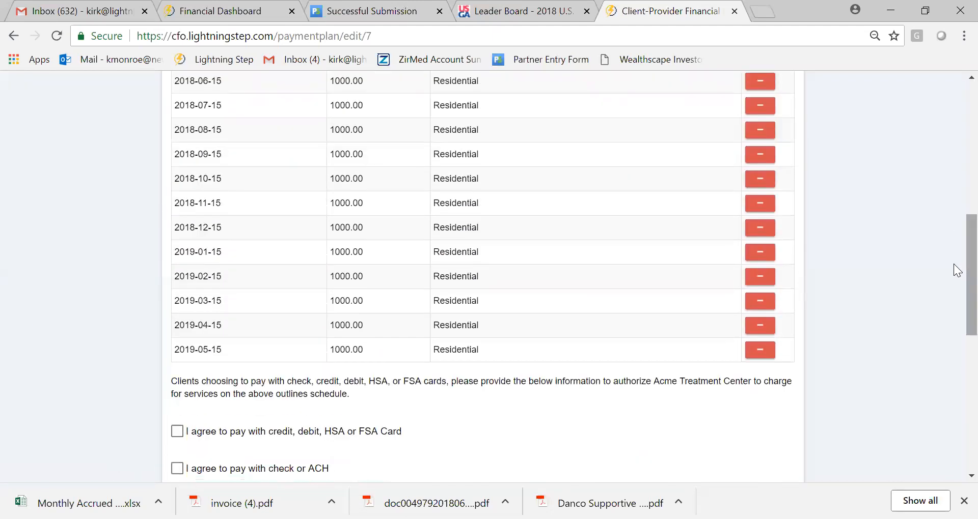
{"action": "left_click", "coordinate": [764, 351]}
{"action": "left_click", "coordinate": [760, 328]}
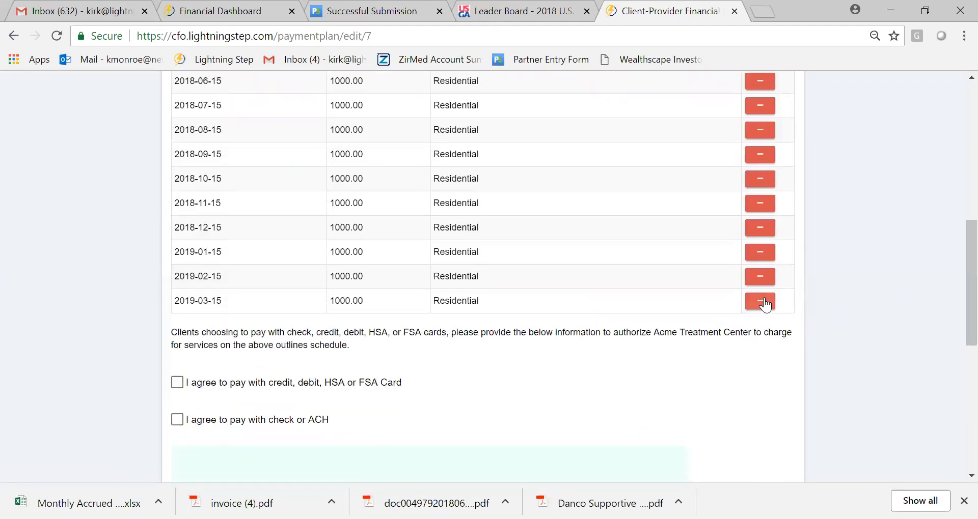
{"action": "left_click", "coordinate": [760, 302]}
{"action": "left_click", "coordinate": [760, 277]}
{"action": "left_click", "coordinate": [760, 252]}
{"action": "left_click", "coordinate": [761, 227]}
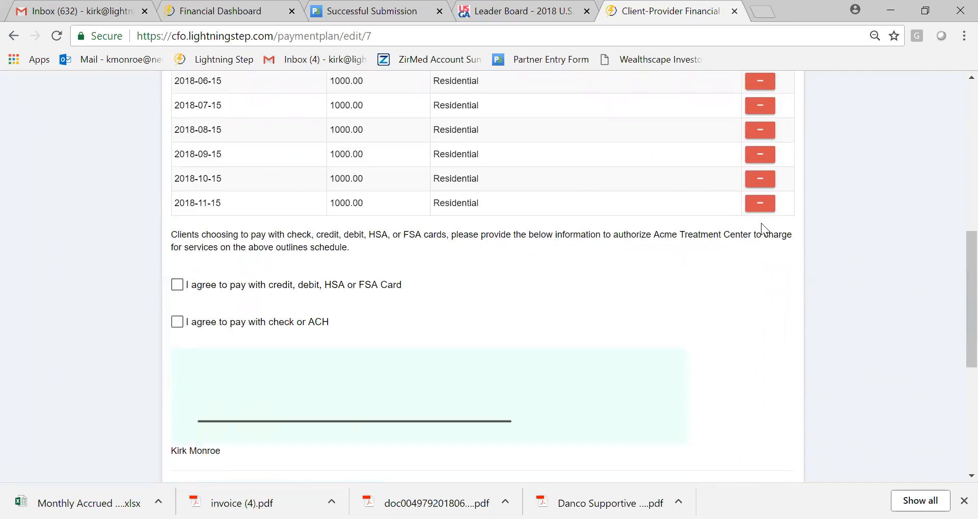
{"action": "scroll", "coordinate": [953, 270], "scroll_direction": "up", "scroll_amount": 3}
{"action": "scroll", "coordinate": [799, 413], "scroll_direction": "up", "scroll_amount": 2}
{"action": "left_click", "coordinate": [760, 427]}
{"action": "left_click", "coordinate": [761, 403]}
{"action": "left_click", "coordinate": [760, 379]}
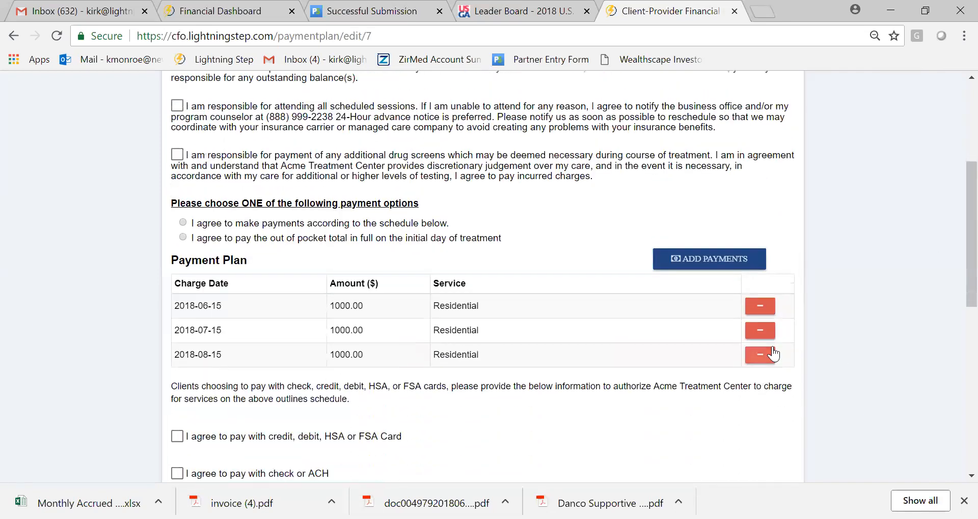
{"action": "left_click", "coordinate": [769, 355]}
{"action": "left_click", "coordinate": [761, 331]}
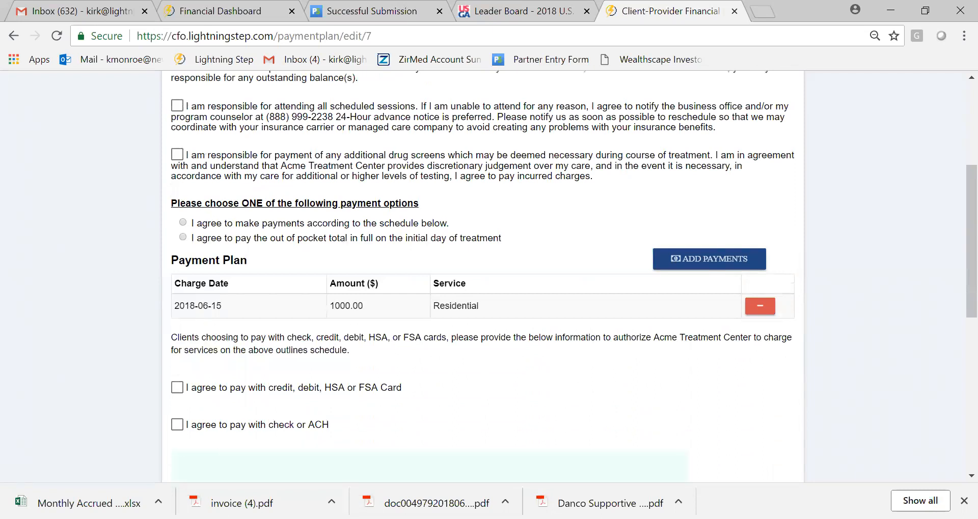
- Add a single payment of 1,000.00 for the Residential service with charge date 06/21/2018
{"action": "left_click", "coordinate": [720, 260]}
{"action": "scroll", "coordinate": [421, 314], "scroll_direction": "down", "scroll_amount": 3}
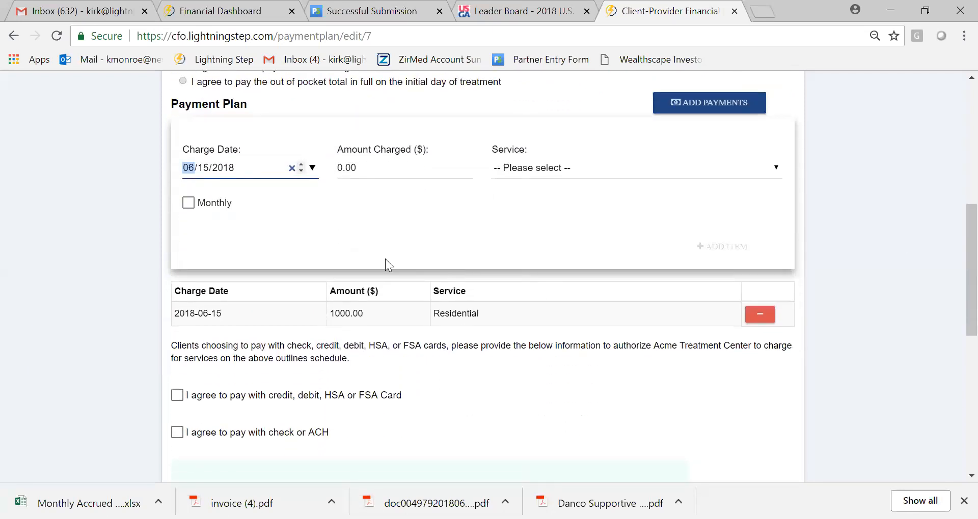
{"action": "scroll", "coordinate": [957, 263], "scroll_direction": "up", "scroll_amount": 2}
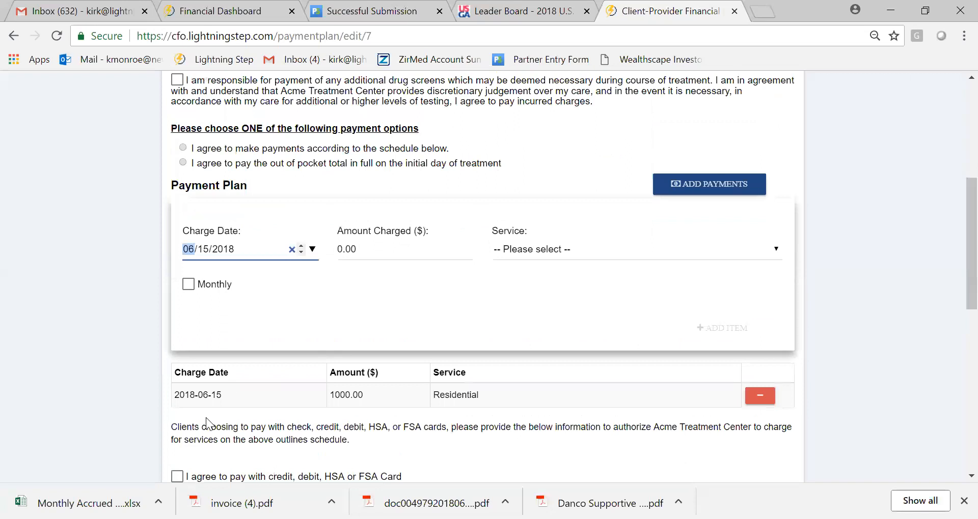
{"action": "left_click", "coordinate": [207, 260]}
{"action": "type", "text": "21"}
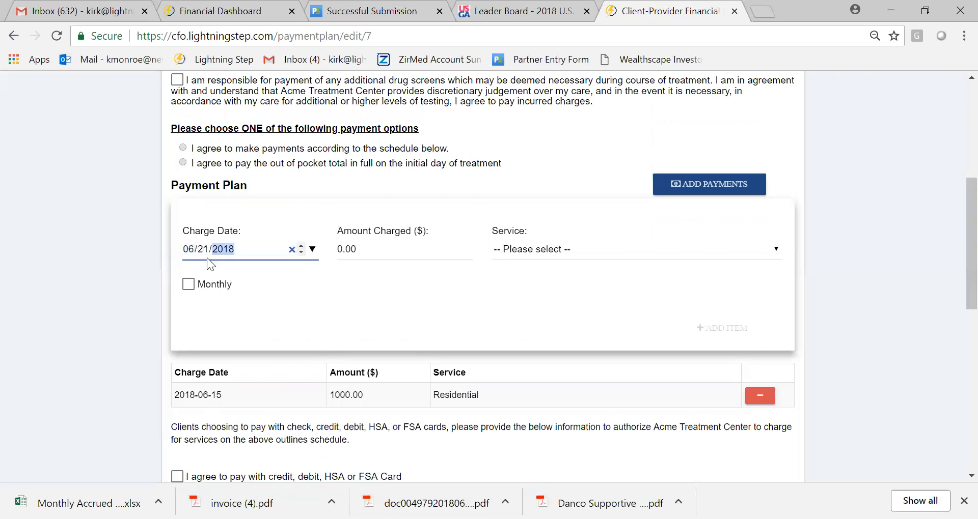
{"action": "key", "text": "Tab"}
{"action": "type", "text": "1000"}
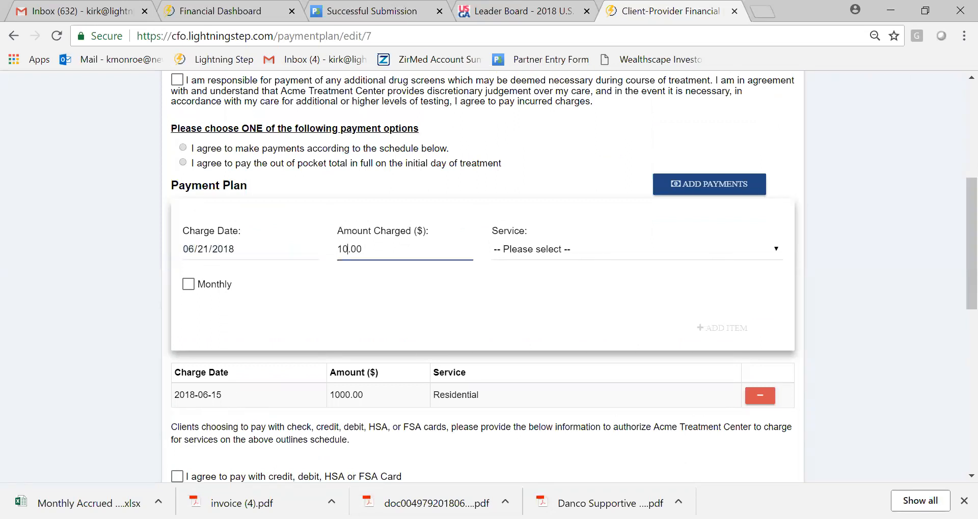
{"action": "left_click", "coordinate": [572, 243]}
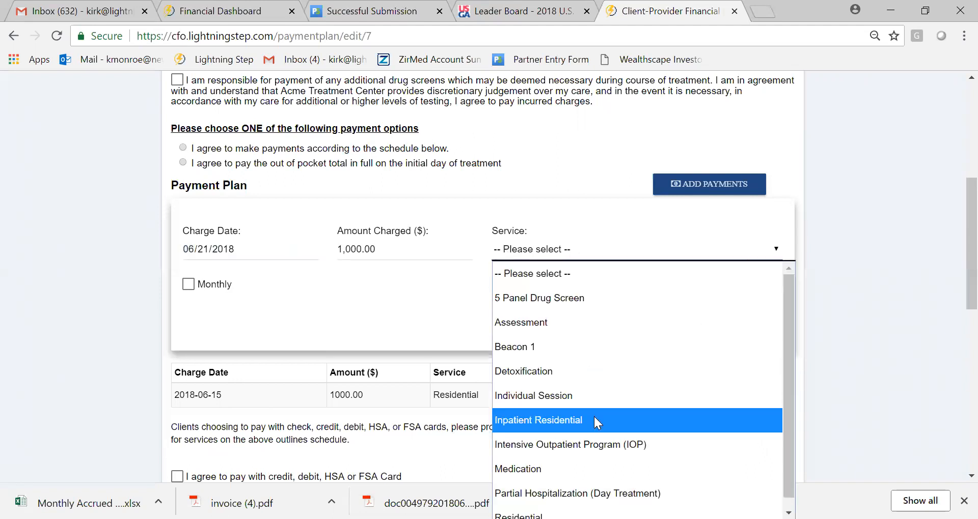
{"action": "left_click", "coordinate": [539, 506]}
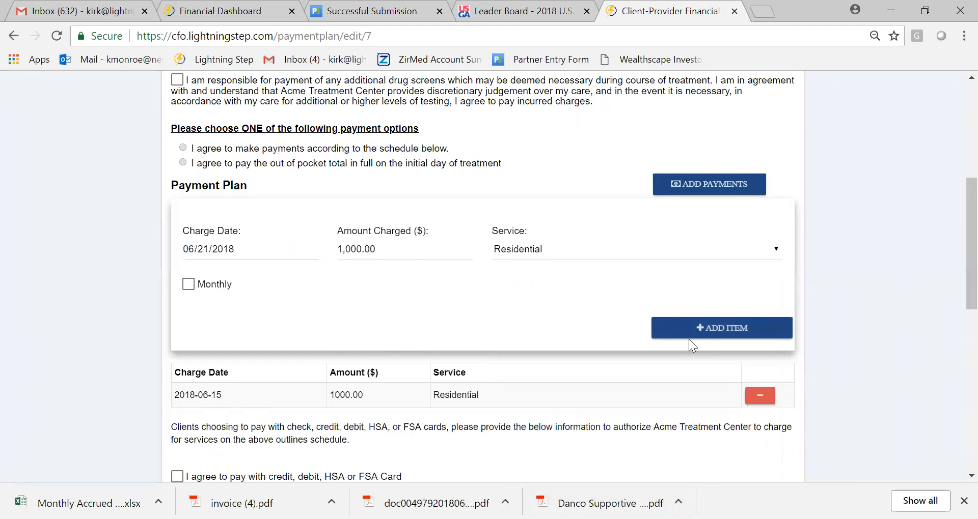
{"action": "left_click", "coordinate": [704, 330]}
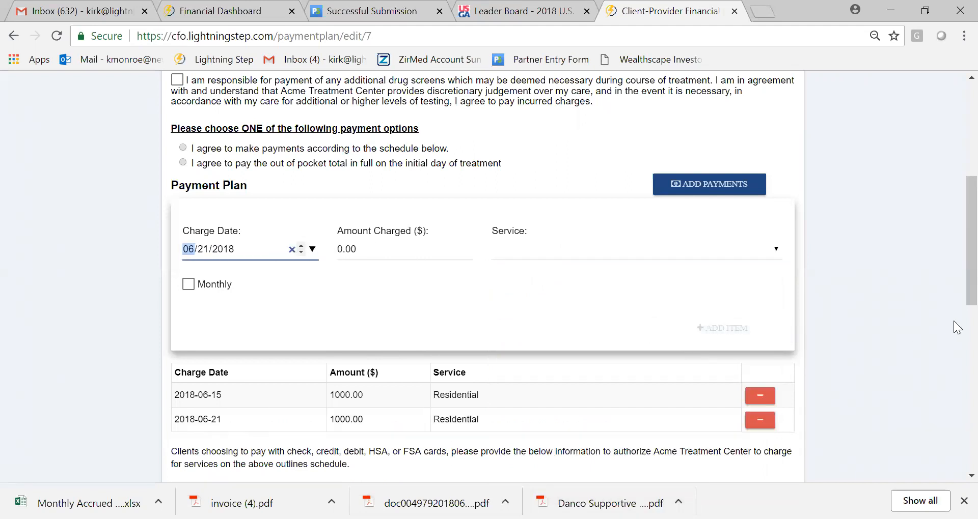
- Add another single payment of 1,000.00 for the Residential service, charged on 06/23/2018
{"action": "left_click", "coordinate": [208, 257]}
{"action": "type", "text": "23"}
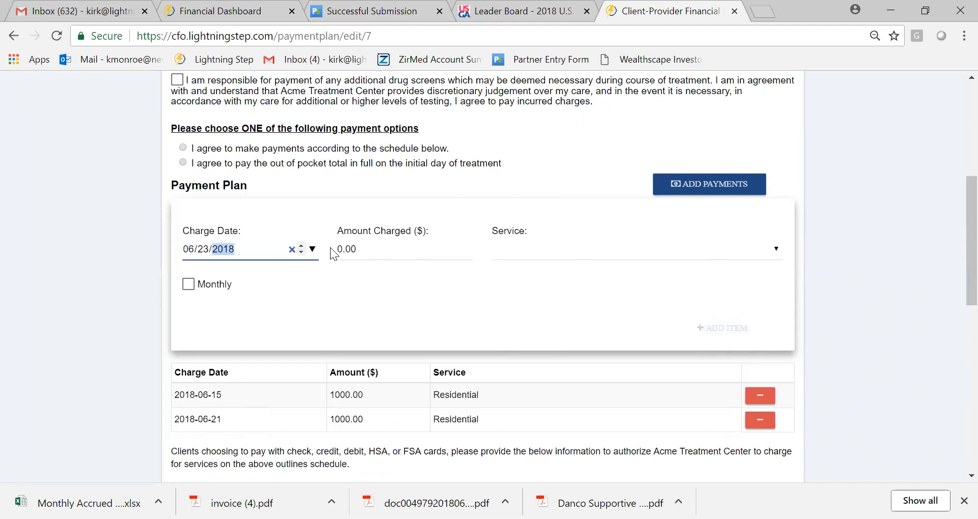
{"action": "left_click", "coordinate": [357, 250]}
{"action": "left_click", "coordinate": [352, 250]}
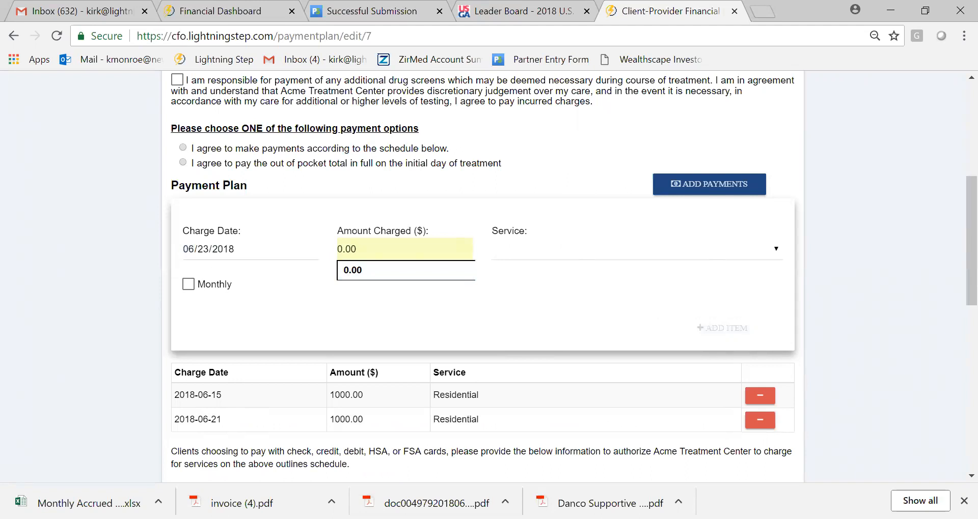
{"action": "type", "text": "1000"}
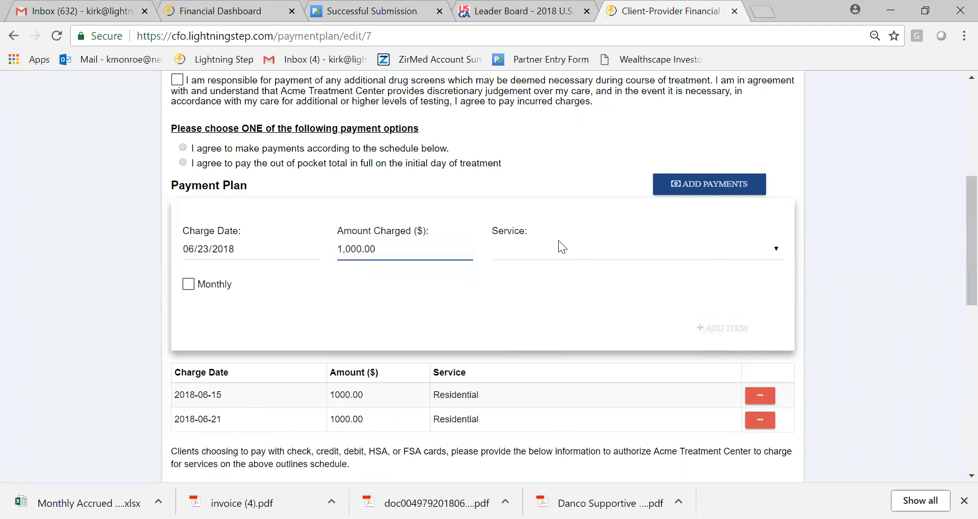
{"action": "left_click", "coordinate": [561, 250]}
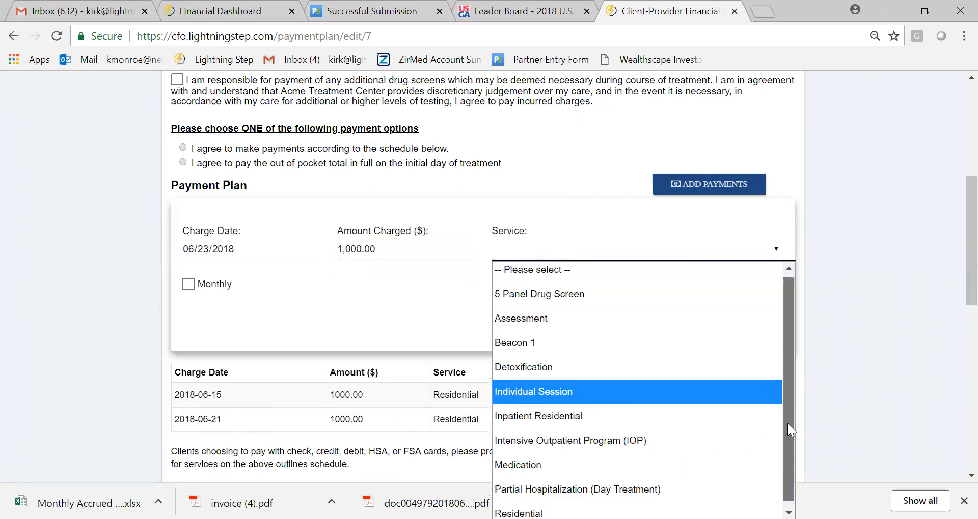
{"action": "left_click_drag", "start_coordinate": [787, 424], "coordinate": [788, 448]}
{"action": "left_click", "coordinate": [535, 507]}
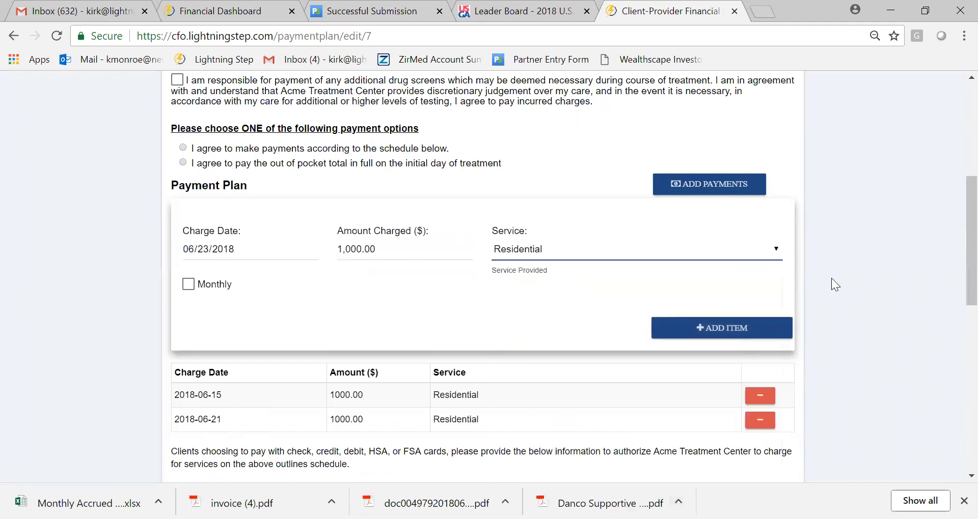
{"action": "left_click", "coordinate": [705, 329]}
- Agree to pay with a credit, debit, HSA or FSA card and indicate that someone other than the client will pay
{"action": "scroll", "coordinate": [954, 247], "scroll_direction": "down", "scroll_amount": 2}
{"action": "left_click", "coordinate": [940, 284]}
{"action": "left_click_drag", "start_coordinate": [967, 277], "coordinate": [967, 329]}
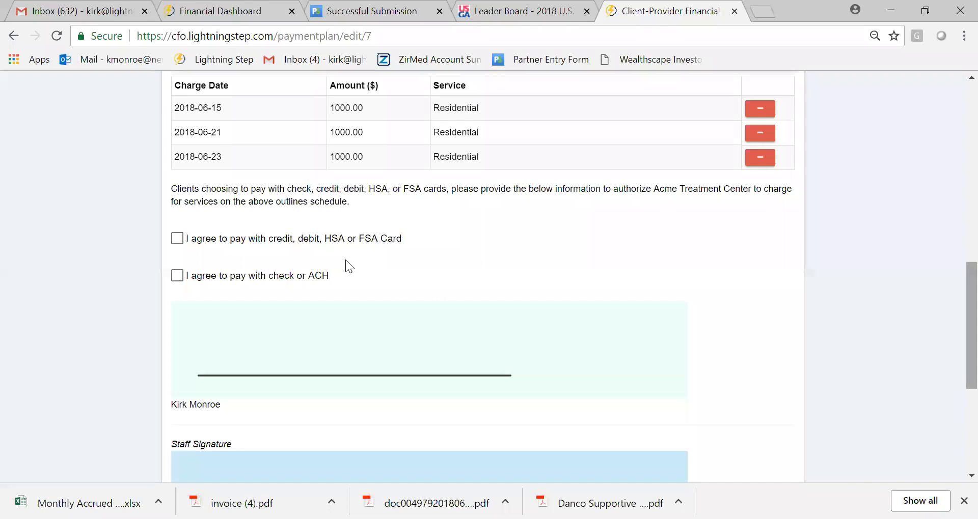
{"action": "left_click", "coordinate": [185, 239]}
{"action": "scroll", "coordinate": [954, 328], "scroll_direction": "down", "scroll_amount": 5}
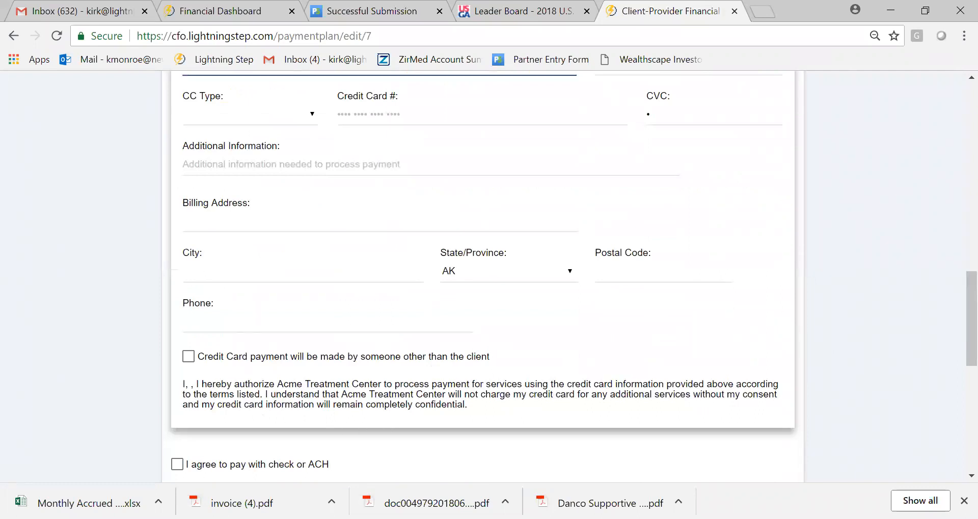
{"action": "left_click", "coordinate": [187, 358]}
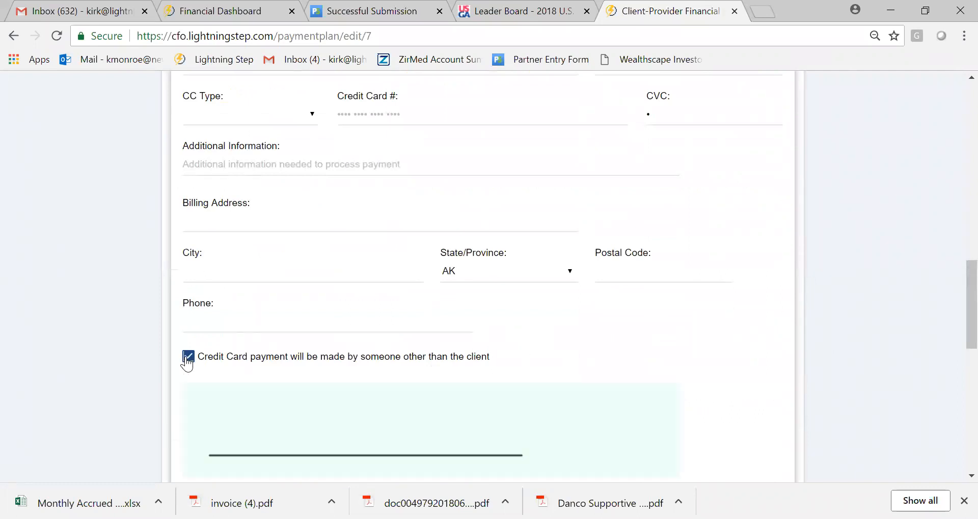
- Draw a trial signature stroke for the card payer in the authorization section and undo it
{"action": "scroll", "coordinate": [957, 317], "scroll_direction": "down", "scroll_amount": 2}
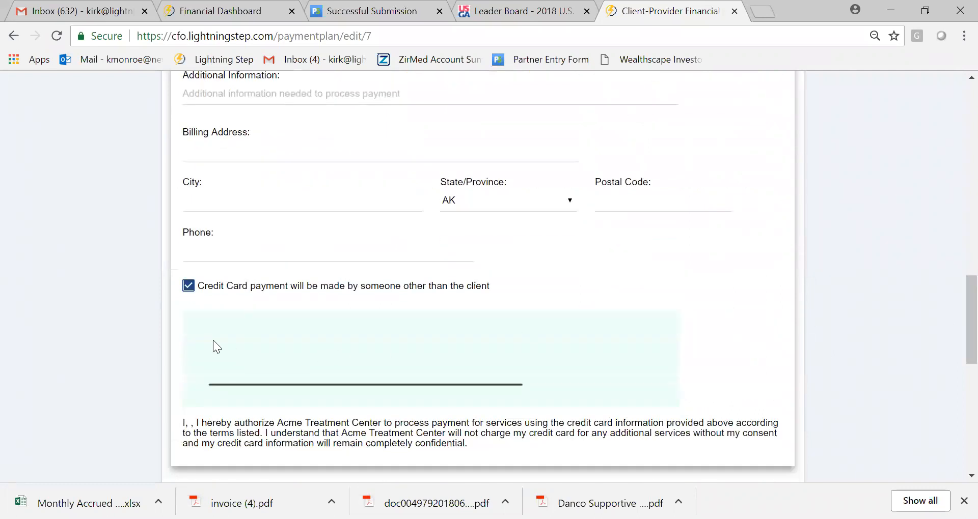
{"action": "left_click_drag", "start_coordinate": [297, 334], "coordinate": [260, 334]}
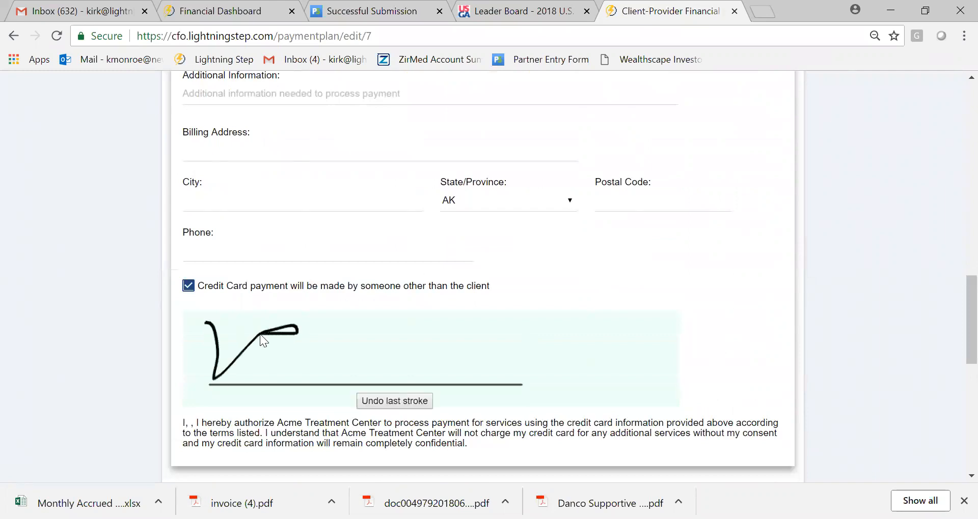
{"action": "left_click", "coordinate": [390, 405]}
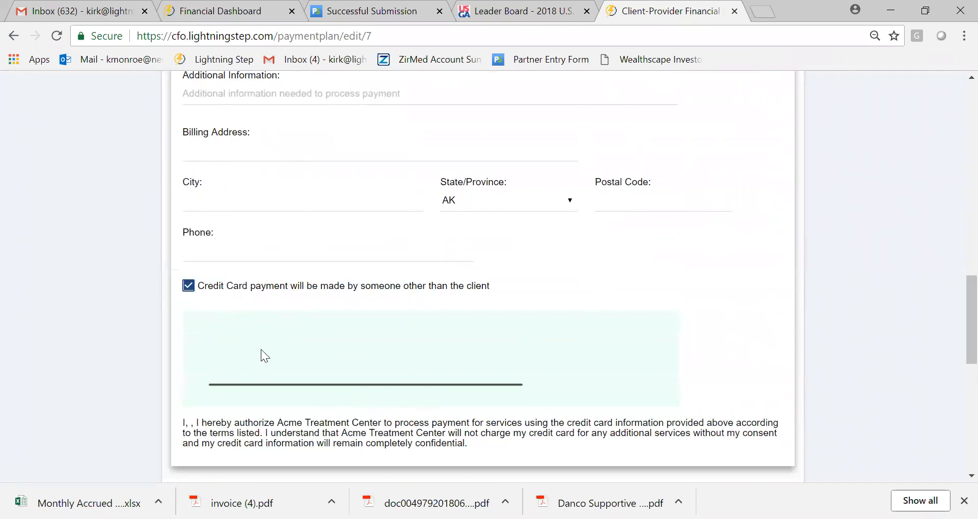
- Agree to pay with check or ACH and clear the agreement to pay with credit, debit, HSA or FSA card
{"action": "scroll", "coordinate": [954, 351], "scroll_direction": "down", "scroll_amount": 6}
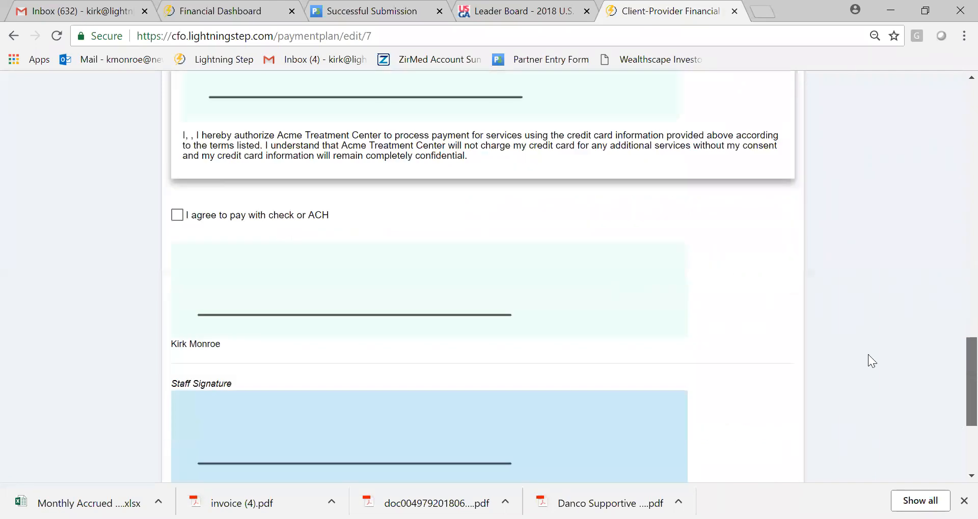
{"action": "left_click", "coordinate": [177, 218]}
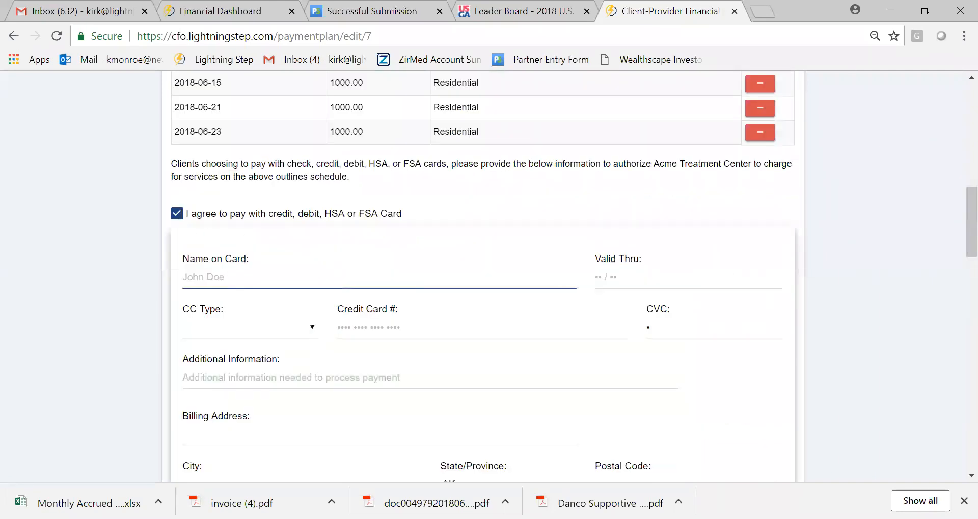
{"action": "left_click_drag", "start_coordinate": [956, 249], "coordinate": [956, 277]}
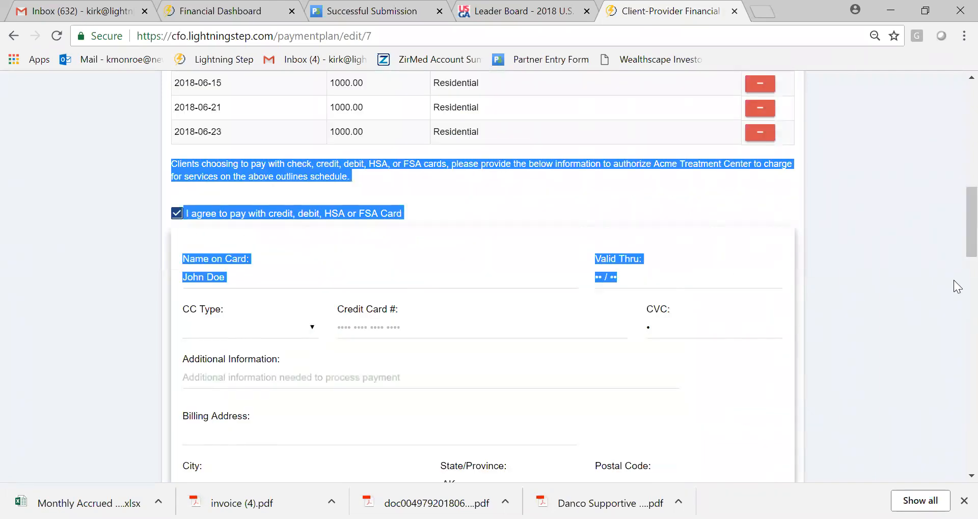
{"action": "left_click", "coordinate": [947, 275]}
{"action": "scroll", "coordinate": [954, 232], "scroll_direction": "down", "scroll_amount": 3}
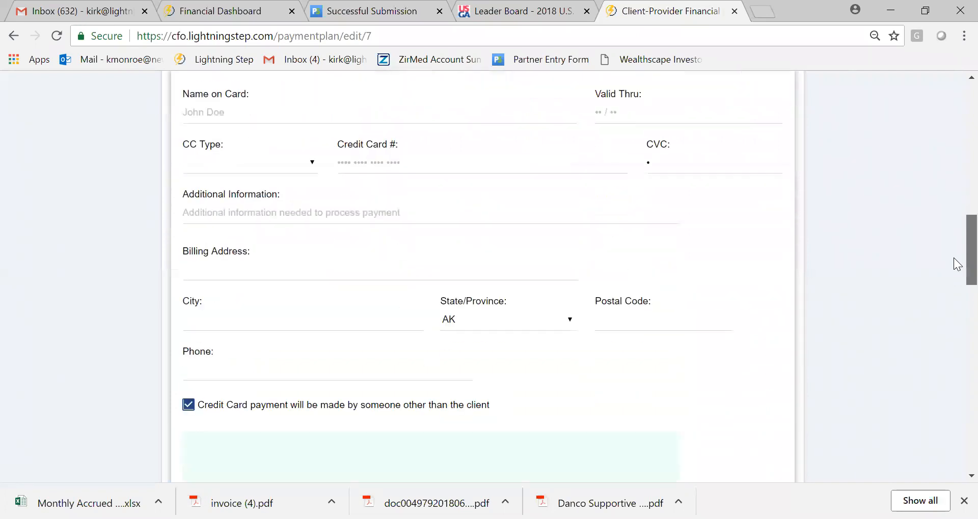
{"action": "scroll", "coordinate": [957, 242], "scroll_direction": "up", "scroll_amount": 3}
{"action": "scroll", "coordinate": [957, 242], "scroll_direction": "down", "scroll_amount": 1}
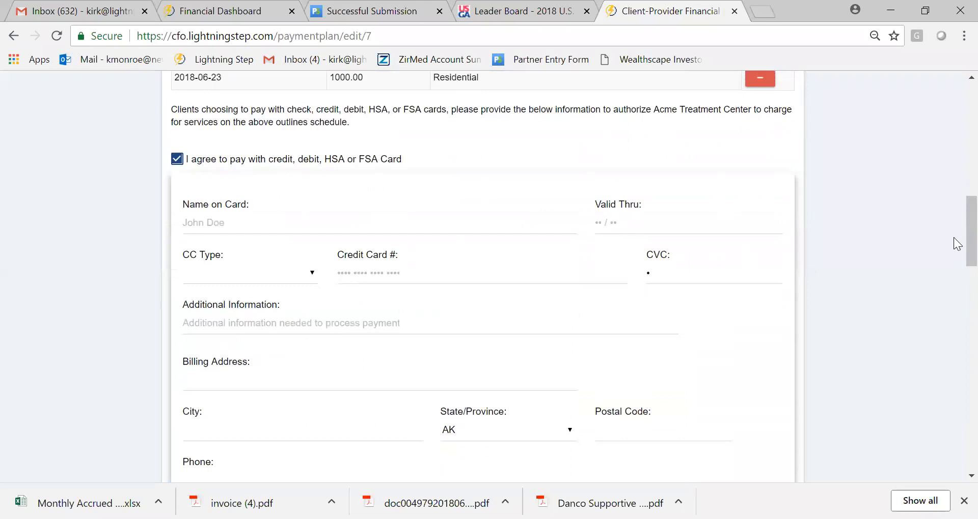
{"action": "scroll", "coordinate": [953, 250], "scroll_direction": "down", "scroll_amount": 10}
{"action": "scroll", "coordinate": [938, 257], "scroll_direction": "up", "scroll_amount": 8}
{"action": "scroll", "coordinate": [938, 255], "scroll_direction": "up", "scroll_amount": 4}
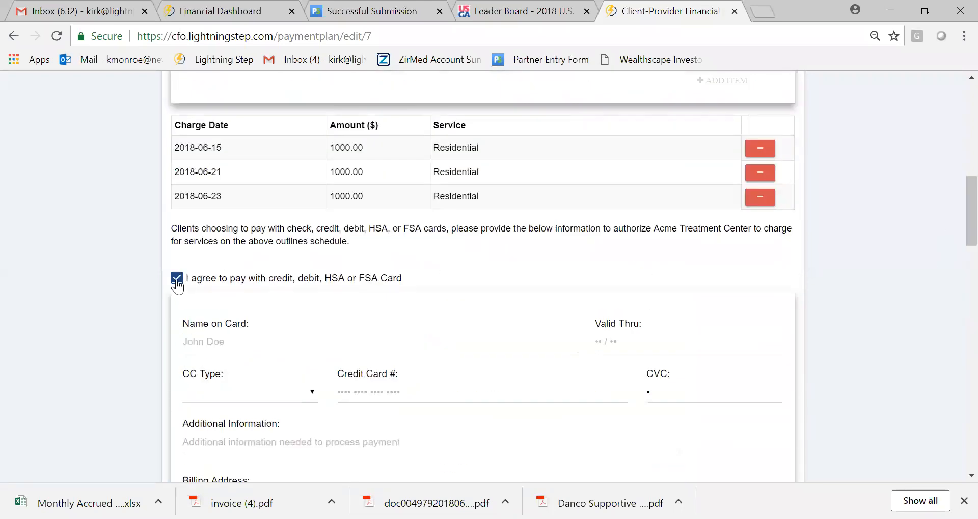
{"action": "left_click", "coordinate": [177, 278]}
- Examine the check payment section, including the name on check, check number and bank fields, down to the signature areas
{"action": "scroll", "coordinate": [958, 285], "scroll_direction": "down", "scroll_amount": 8}
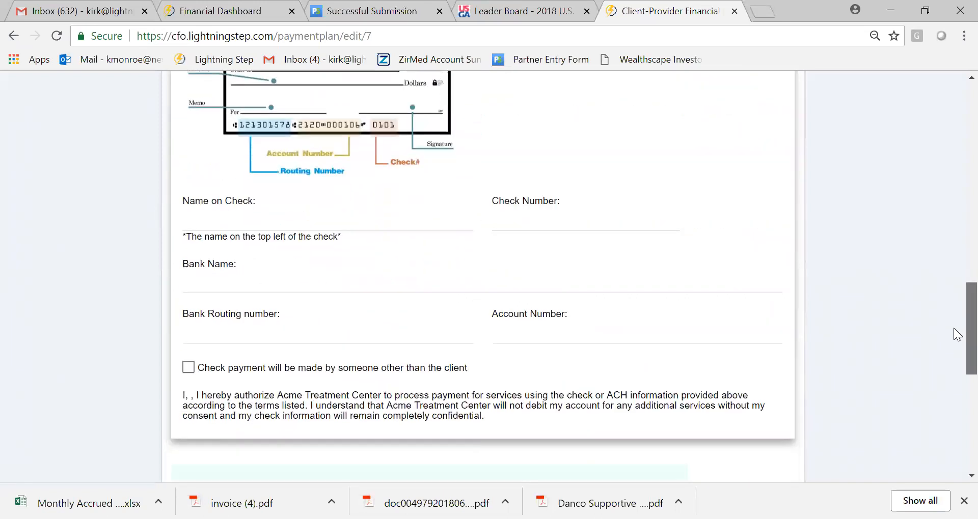
{"action": "left_click", "coordinate": [327, 220]}
{"action": "left_click", "coordinate": [565, 220]}
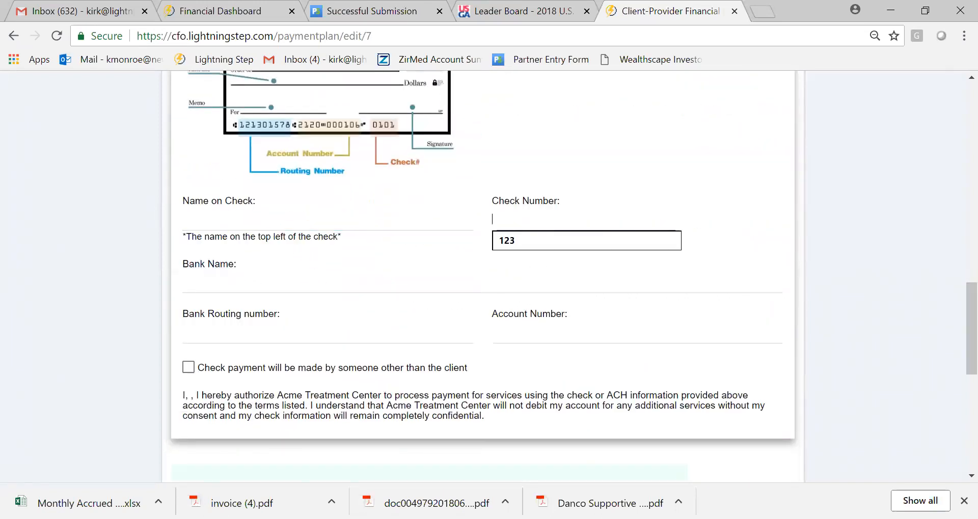
{"action": "left_click", "coordinate": [891, 278]}
{"action": "scroll", "coordinate": [955, 296], "scroll_direction": "down", "scroll_amount": 4}
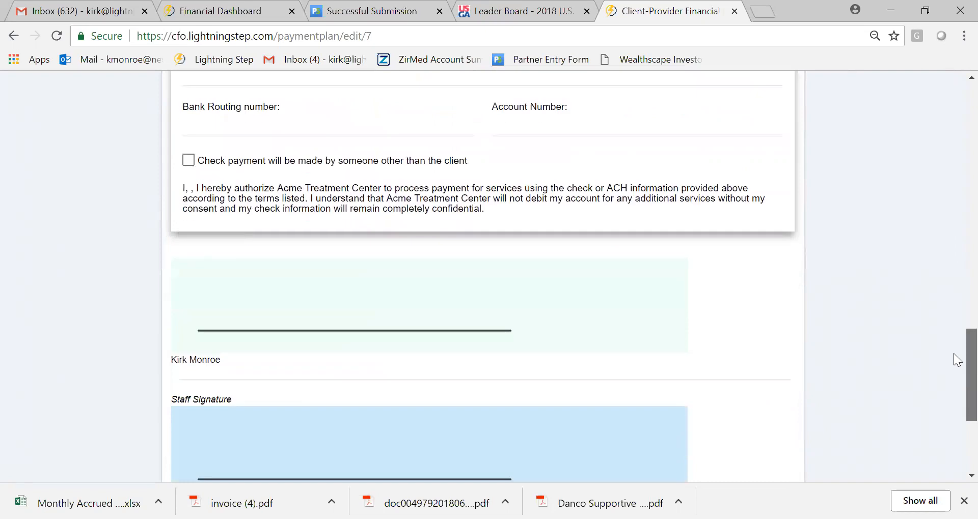
- Review the agreement's responsibility statements, payment options, scheduled Residential charges and check authorization section
{"action": "scroll", "coordinate": [954, 166], "scroll_direction": "up", "scroll_amount": 14}
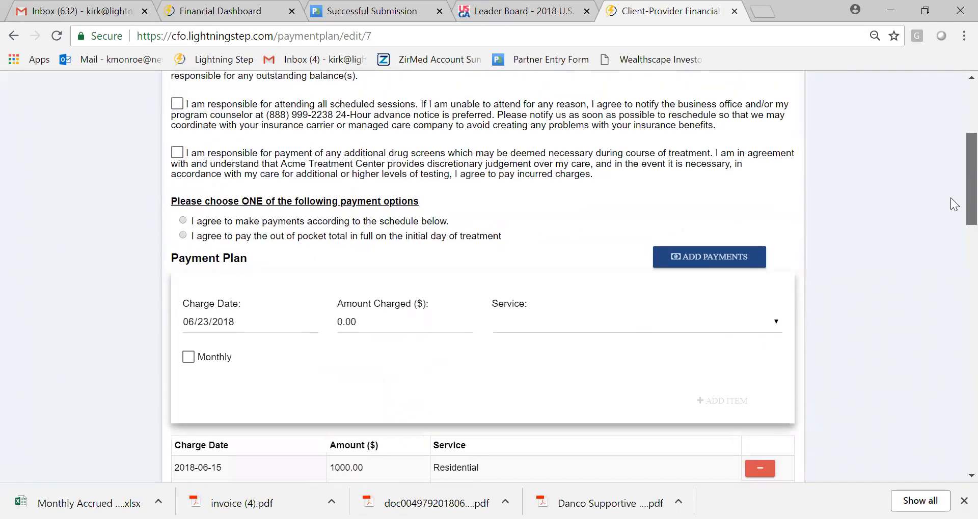
{"action": "scroll", "coordinate": [358, 278], "scroll_direction": "down", "scroll_amount": 4}
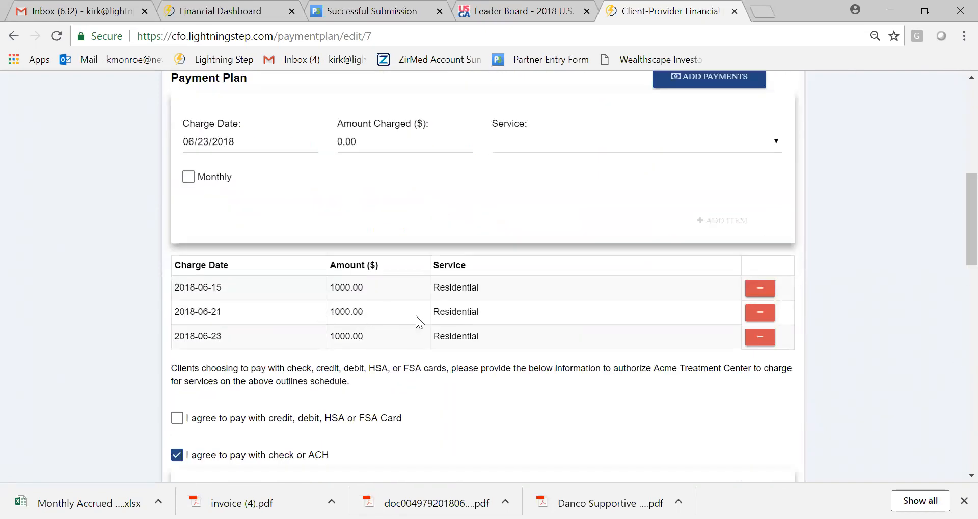
{"action": "scroll", "coordinate": [954, 214], "scroll_direction": "up", "scroll_amount": 4}
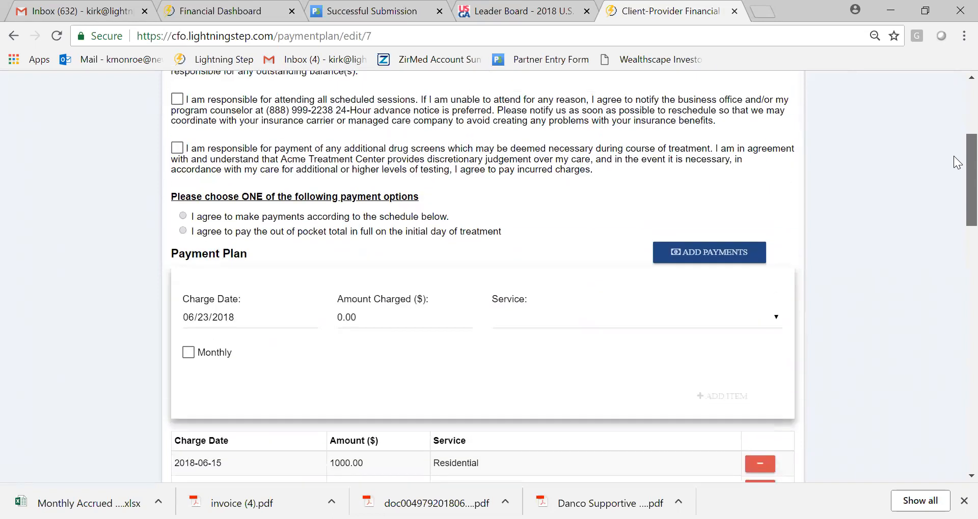
{"action": "scroll", "coordinate": [957, 162], "scroll_direction": "up", "scroll_amount": 4}
{"action": "scroll", "coordinate": [958, 355], "scroll_direction": "down", "scroll_amount": 12}
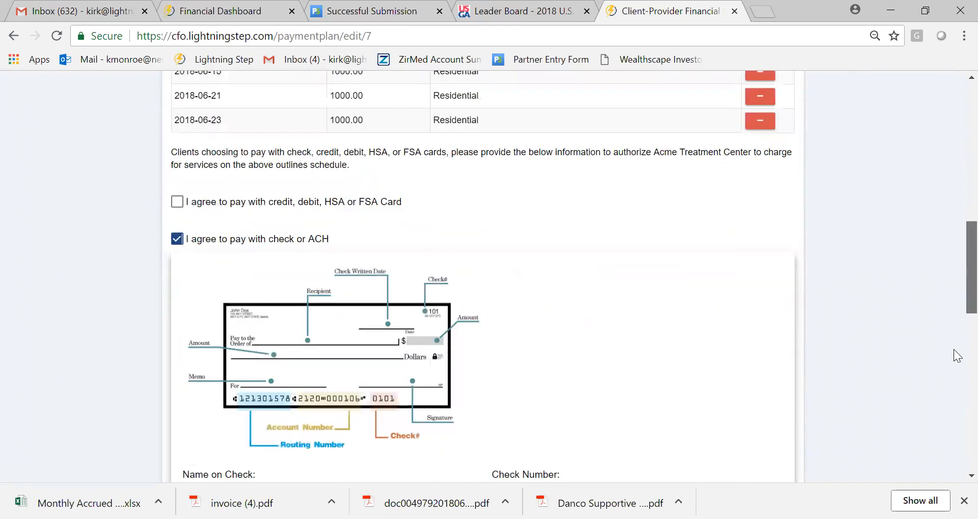
{"action": "scroll", "coordinate": [957, 355], "scroll_direction": "down", "scroll_amount": 3}
{"action": "scroll", "coordinate": [953, 222], "scroll_direction": "up", "scroll_amount": 7}
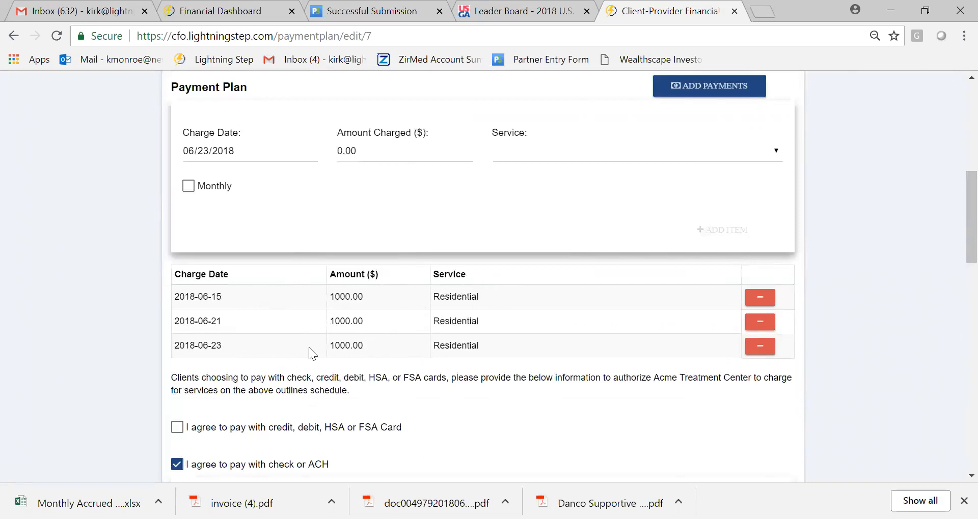
{"action": "mouse_move", "coordinate": [953, 238]}
{"action": "left_mouse_down"}
{"action": "mouse_move", "coordinate": [945, 442]}
{"action": "mouse_move", "coordinate": [957, 153]}
{"action": "mouse_move", "coordinate": [952, 167]}
{"action": "mouse_move", "coordinate": [192, 233]}
{"action": "left_mouse_up"}
{"action": "scroll", "coordinate": [954, 190], "scroll_direction": "down", "scroll_amount": 2}
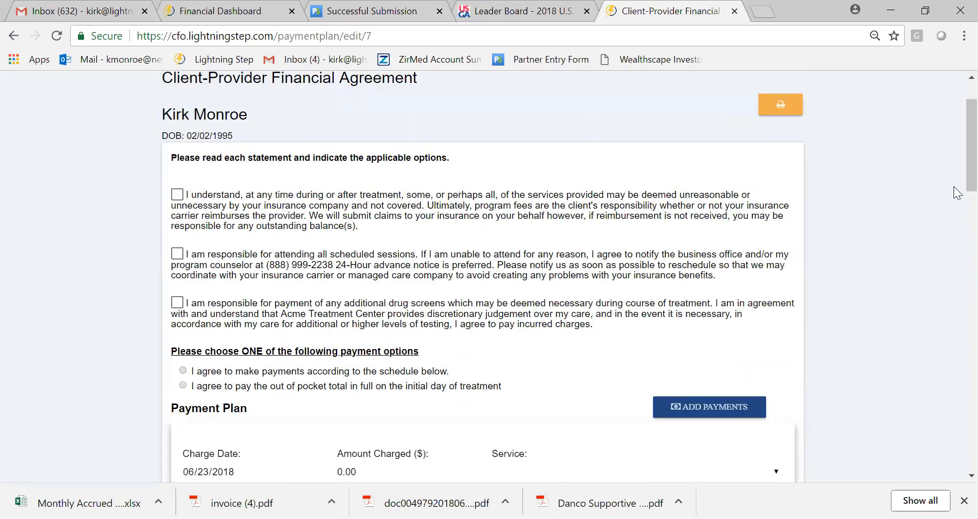
- Preview the printout of the Client-Provider Financial Agreement through all its pages and close it without saving
{"action": "scroll", "coordinate": [953, 140], "scroll_direction": "up", "scroll_amount": 2}
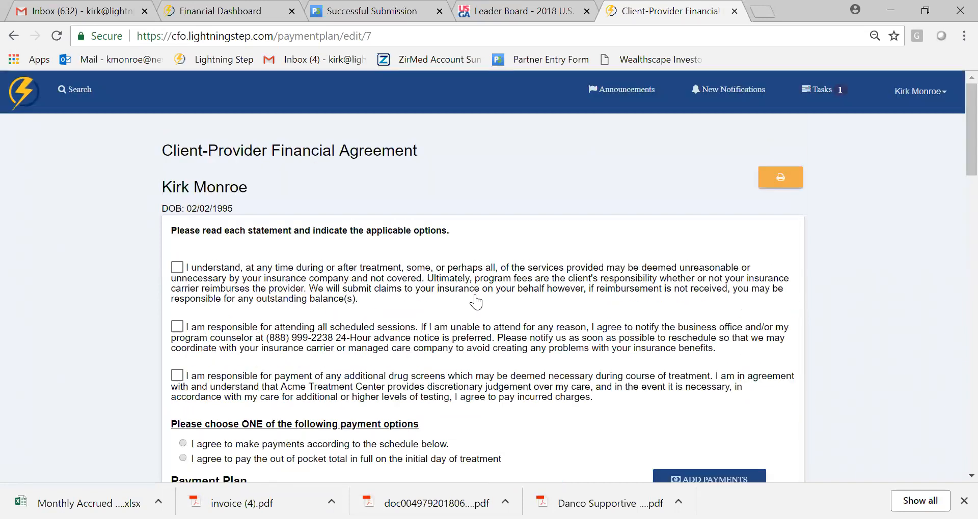
{"action": "left_click", "coordinate": [769, 182]}
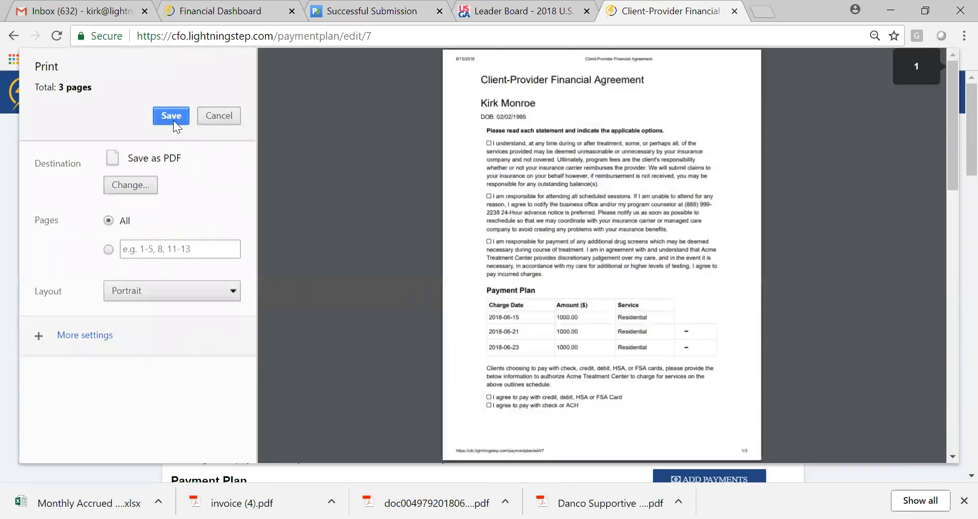
{"action": "left_click_drag", "start_coordinate": [952, 165], "coordinate": [942, 343]}
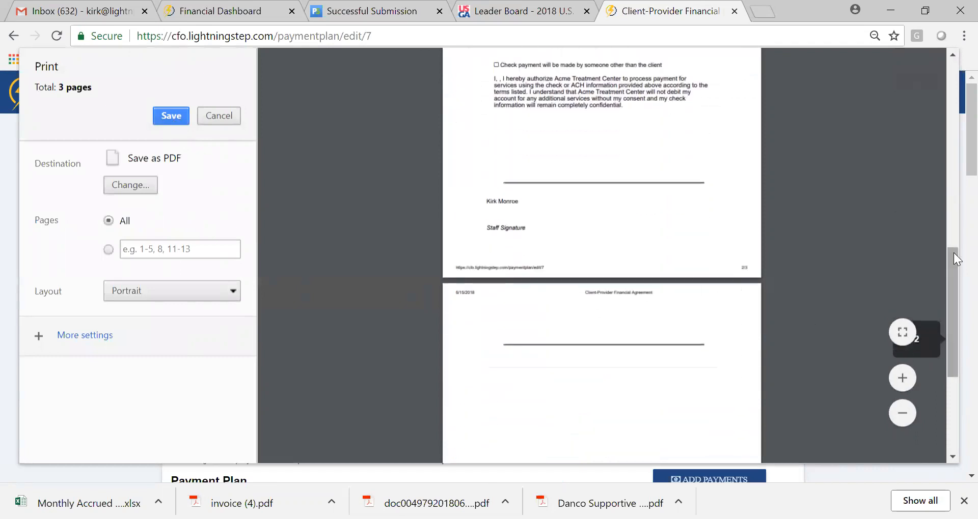
{"action": "left_click_drag", "start_coordinate": [951, 274], "coordinate": [950, 152]}
{"action": "left_click", "coordinate": [222, 115]}
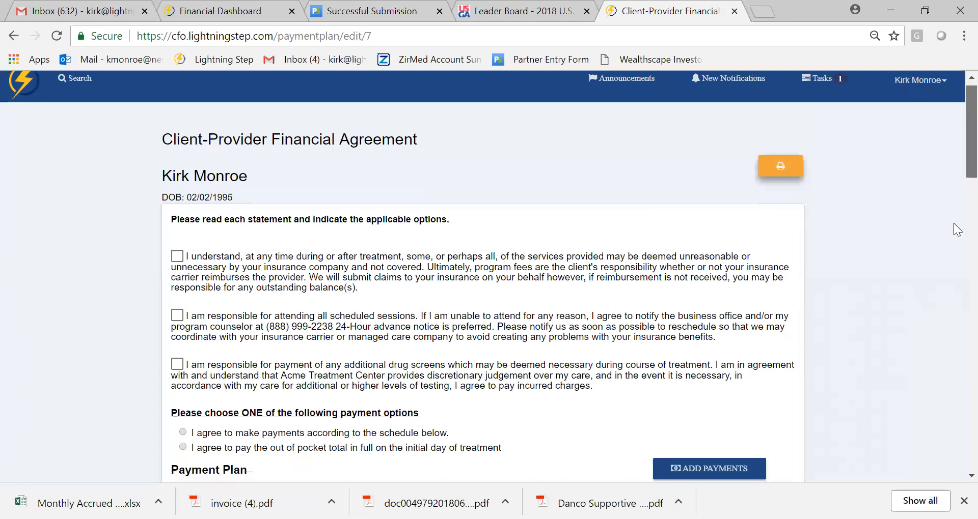
- Look through the completed agreement form from the payment schedule down to the client and staff signature areas
{"action": "scroll", "coordinate": [957, 230], "scroll_direction": "down", "scroll_amount": 7}
{"action": "scroll", "coordinate": [957, 264], "scroll_direction": "down", "scroll_amount": 1}
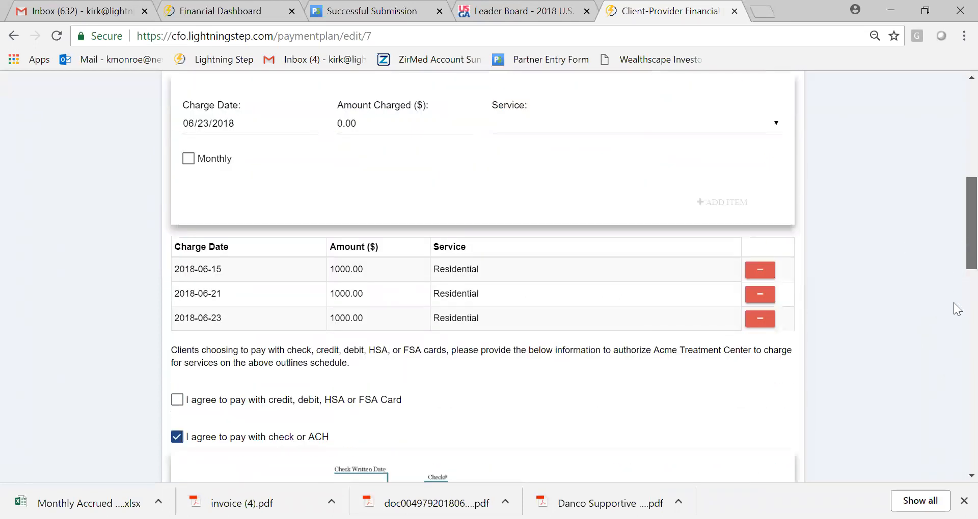
{"action": "scroll", "coordinate": [955, 308], "scroll_direction": "down", "scroll_amount": 9}
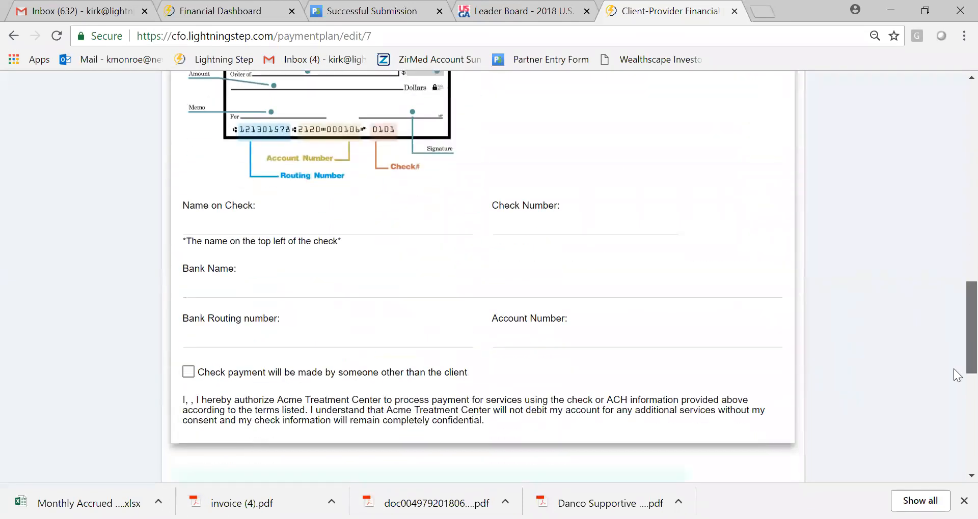
{"action": "scroll", "coordinate": [957, 375], "scroll_direction": "down", "scroll_amount": 6}
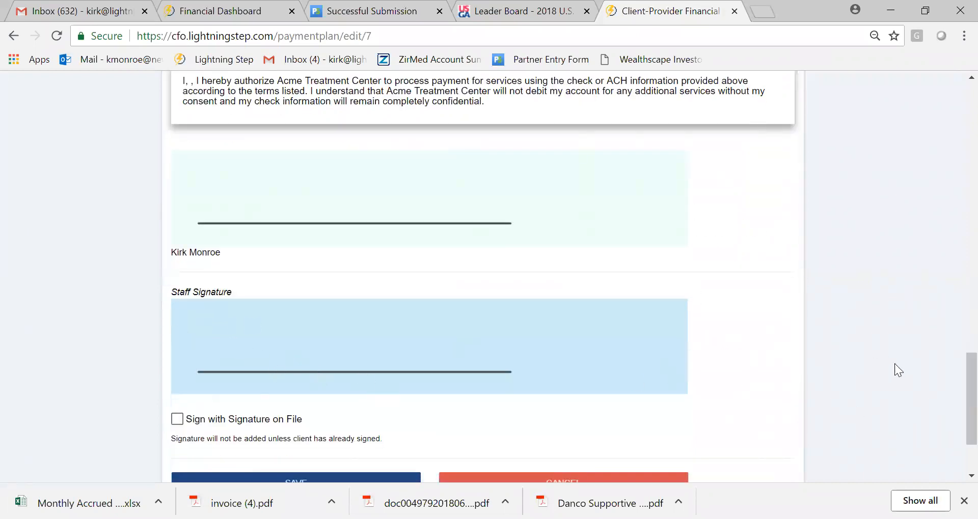
{"action": "scroll", "coordinate": [949, 249], "scroll_direction": "up", "scroll_amount": 14}
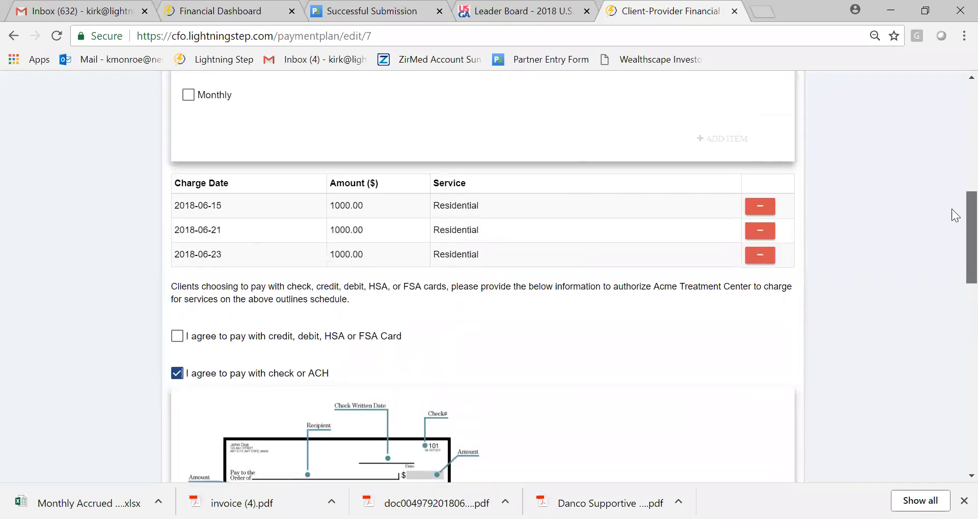
{"action": "scroll", "coordinate": [951, 210], "scroll_direction": "up", "scroll_amount": 2}
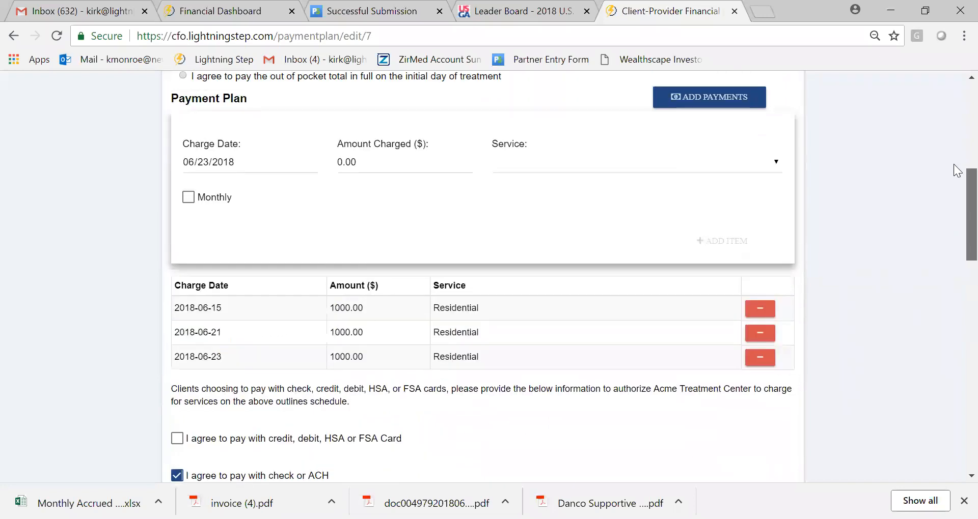
{"action": "scroll", "coordinate": [10, 96], "scroll_direction": "up", "scroll_amount": 8}
- Return to the home page and open the client's profile from the client list
{"action": "left_click", "coordinate": [9, 95]}
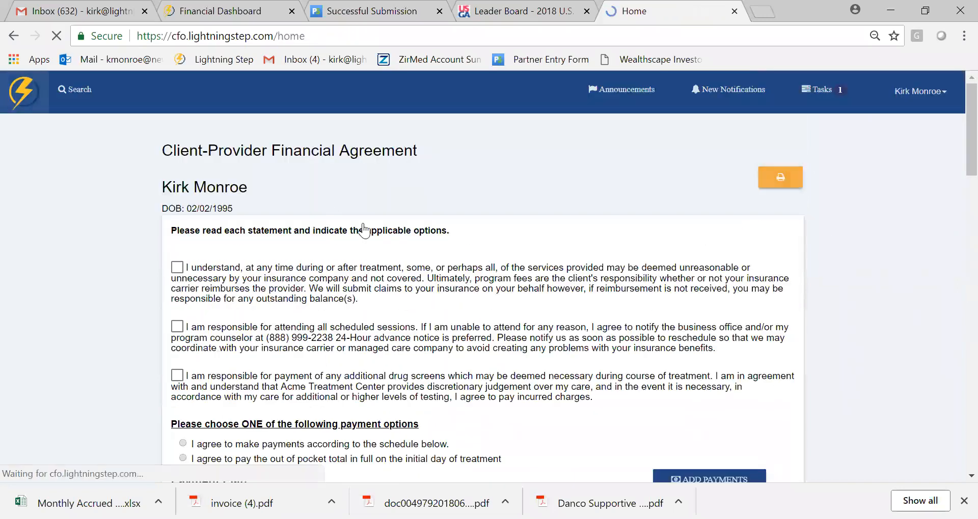
{"action": "scroll", "coordinate": [955, 234], "scroll_direction": "down", "scroll_amount": 3}
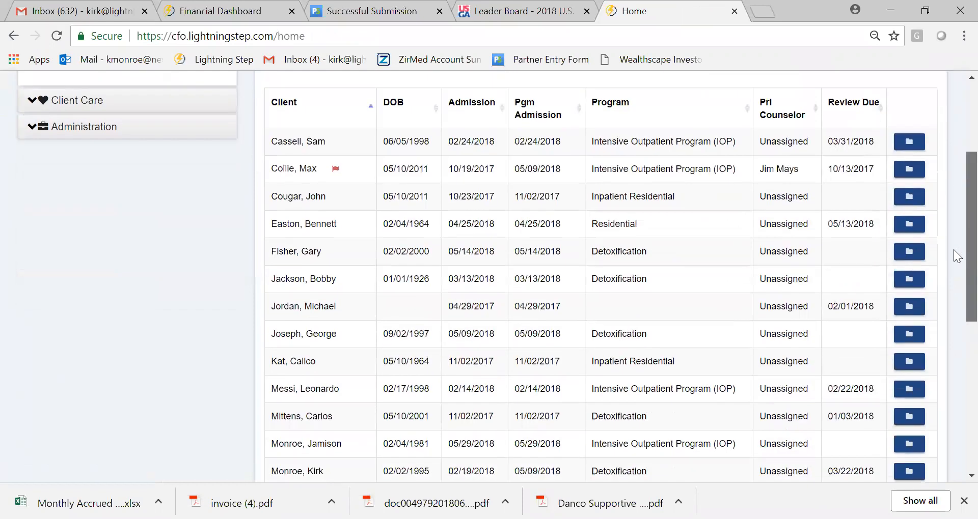
{"action": "scroll", "coordinate": [953, 265], "scroll_direction": "down", "scroll_amount": 3}
{"action": "left_click", "coordinate": [909, 340]}
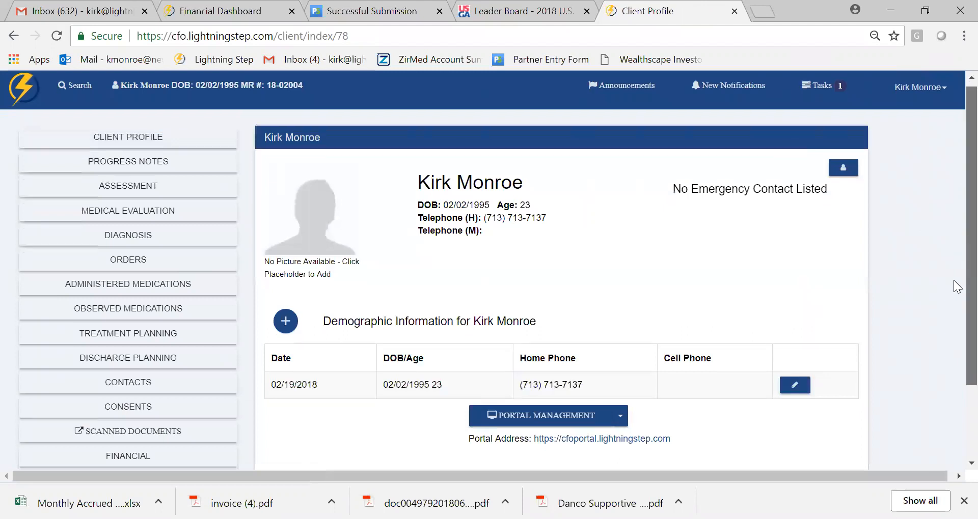
- Check the client's scanned documents and return to the client profile
{"action": "scroll", "coordinate": [953, 287], "scroll_direction": "down", "scroll_amount": 2}
{"action": "left_click", "coordinate": [166, 340]}
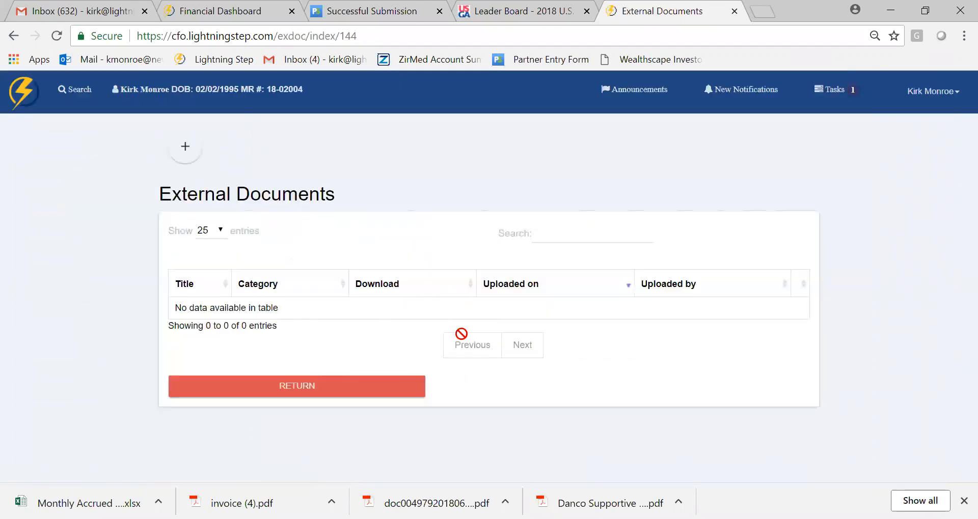
{"action": "left_click", "coordinate": [316, 395]}
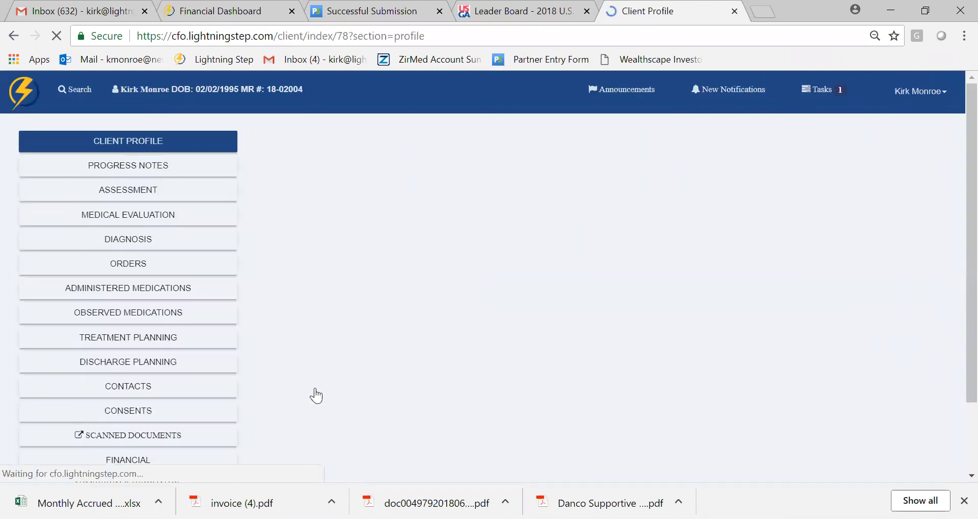
- Open the account profile of the client from the client profile
{"action": "scroll", "coordinate": [953, 173], "scroll_direction": "down", "scroll_amount": 2}
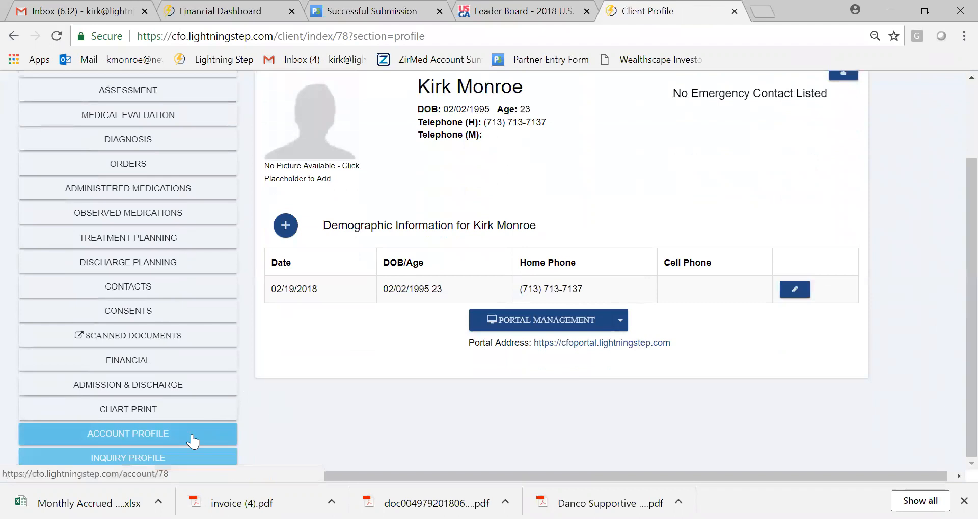
{"action": "left_click", "coordinate": [192, 439]}
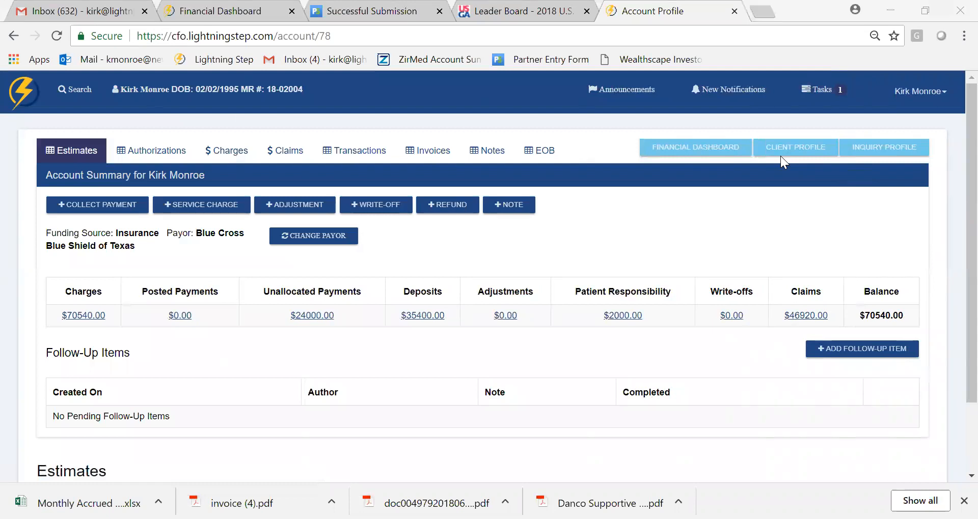
{"action": "left_click", "coordinate": [754, 118]}
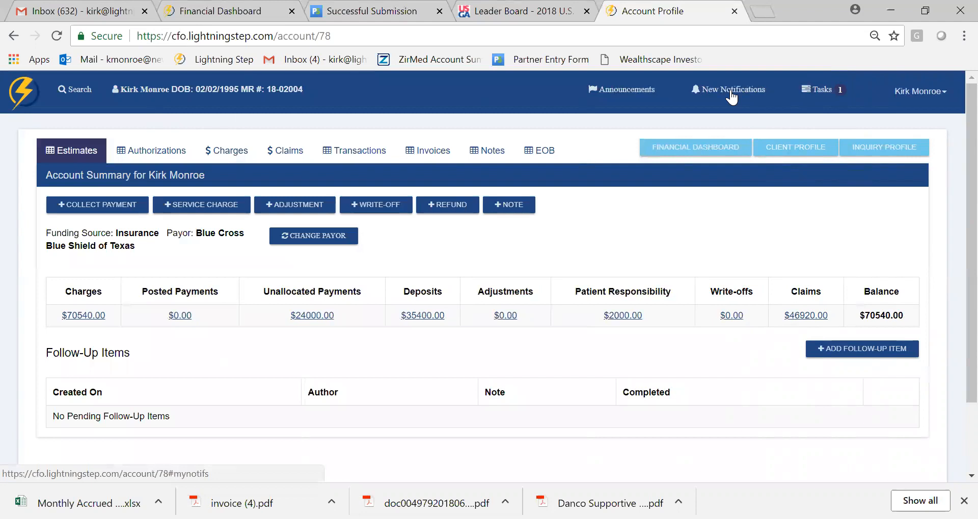